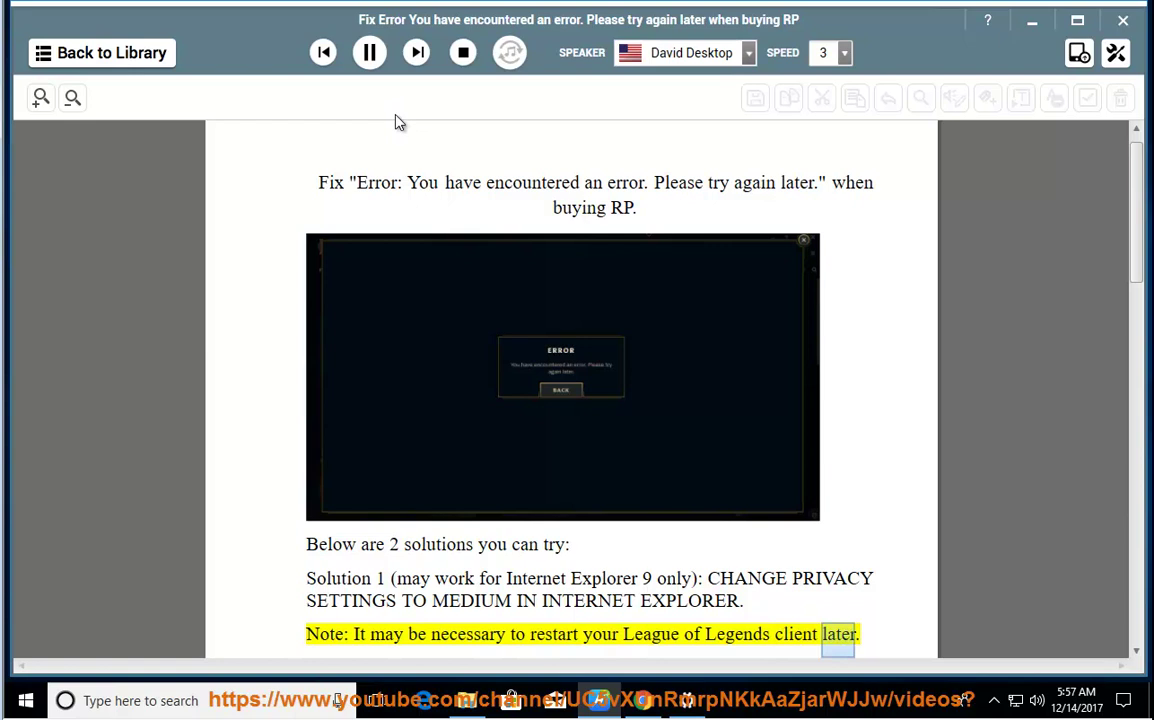
# Pause the document's read-aloud at Solution 1 and launch Internet Explorer by searching Windows for "IE"
pyautogui.click(370, 54)
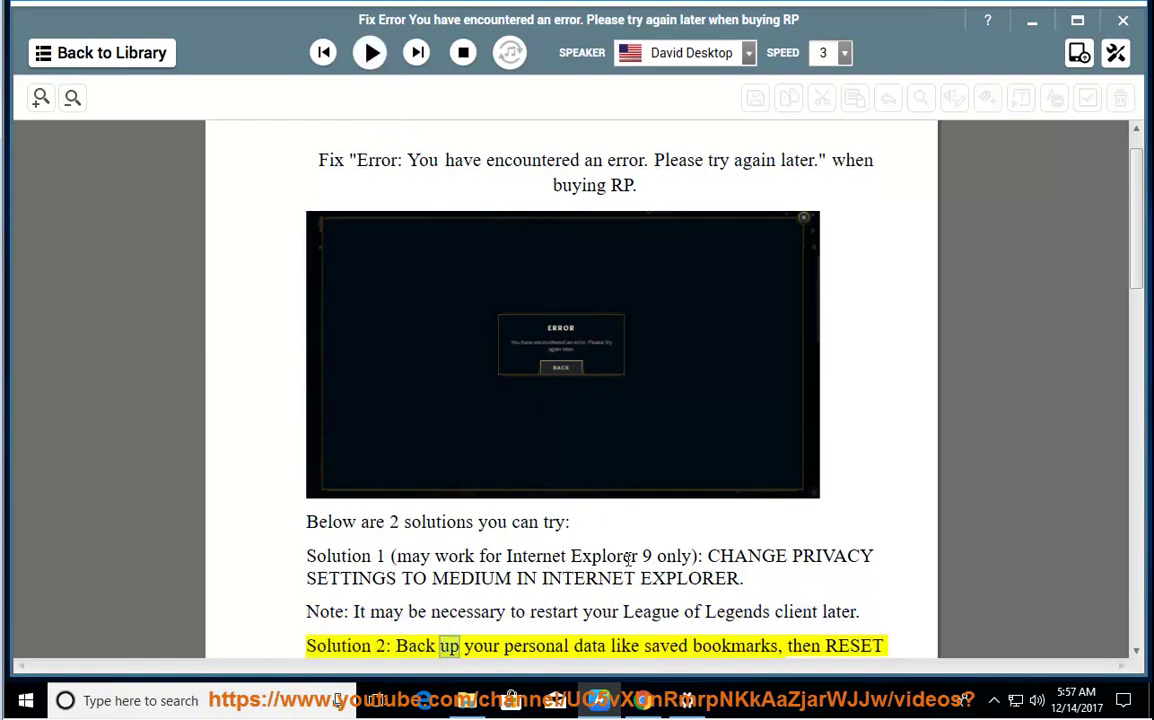
pyautogui.moveTo(709, 556); pyautogui.dragTo(777, 578)
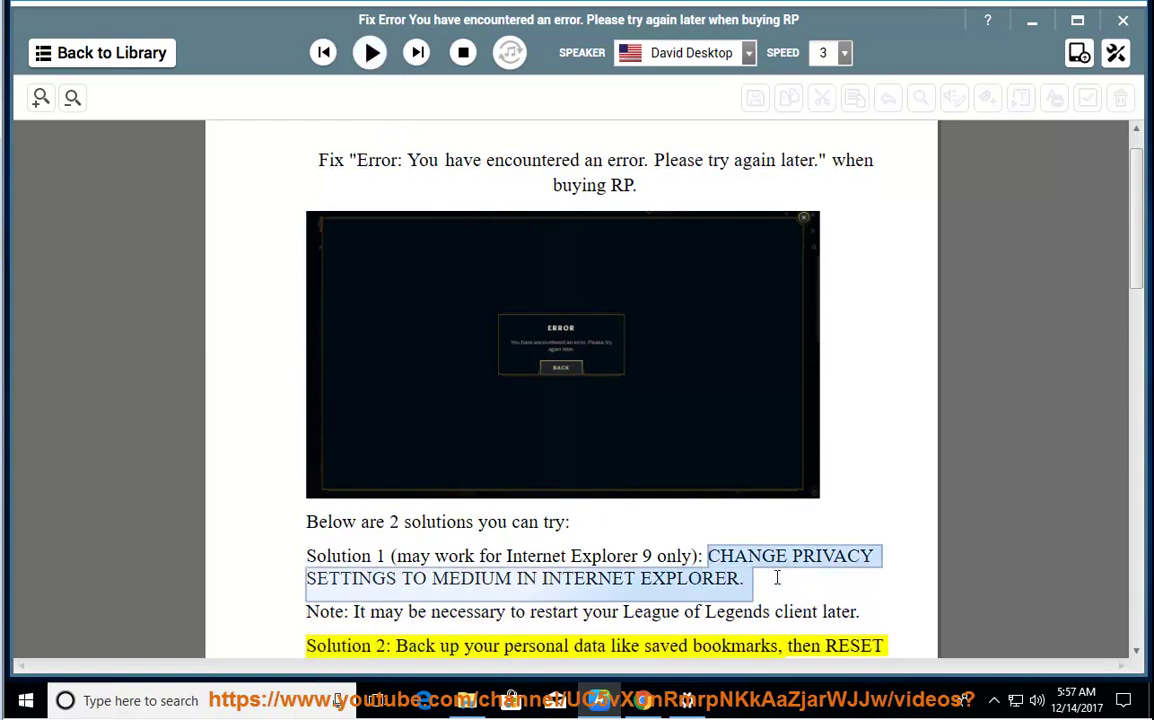
pyautogui.click(193, 700)
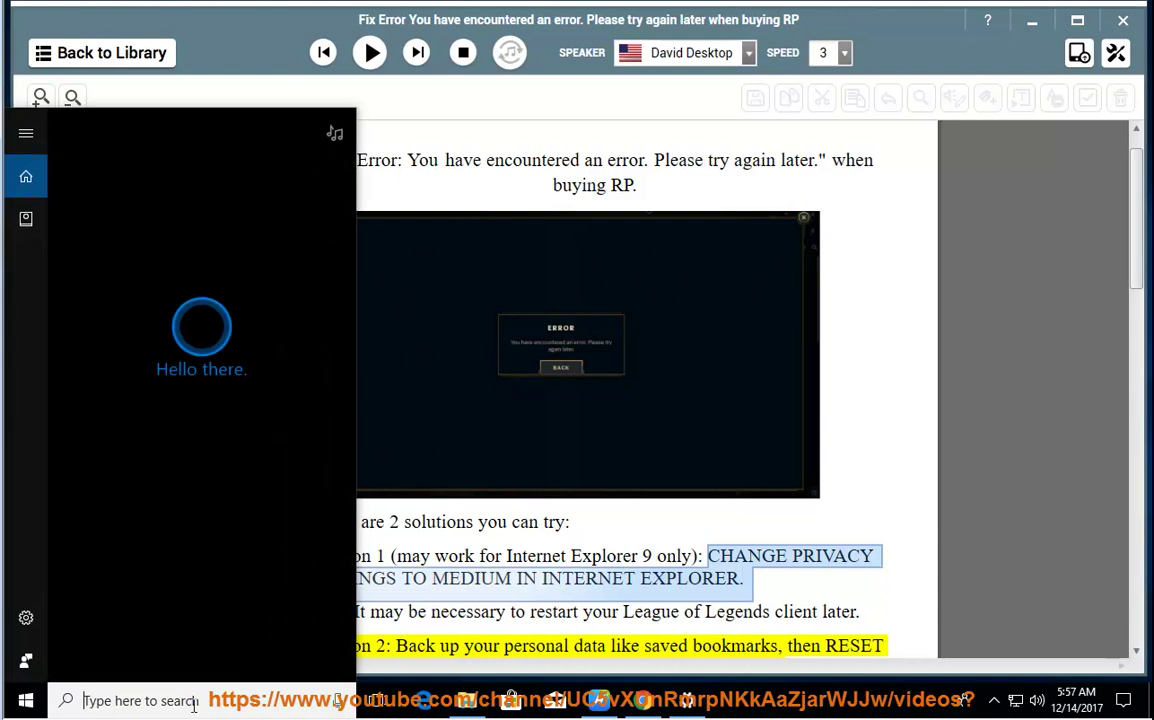
pyautogui.write('ie')
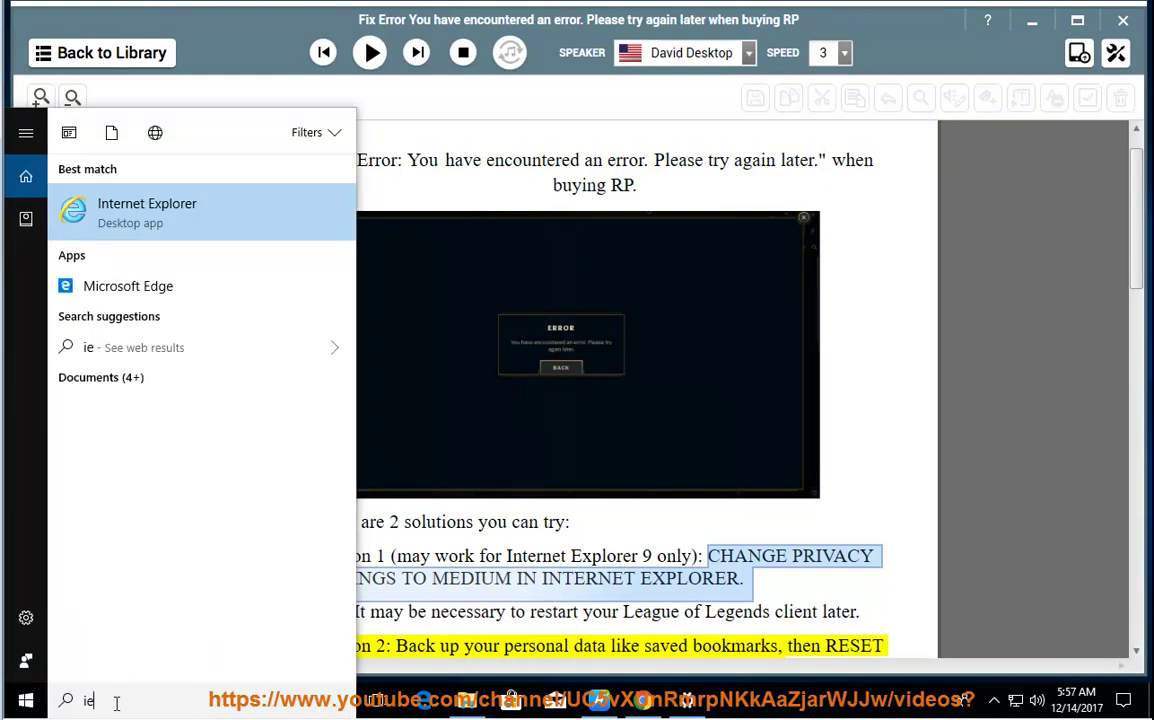
pyautogui.press('BackSpace')
pyautogui.press('BackSpace')
pyautogui.write('IE')
pyautogui.click(218, 225)
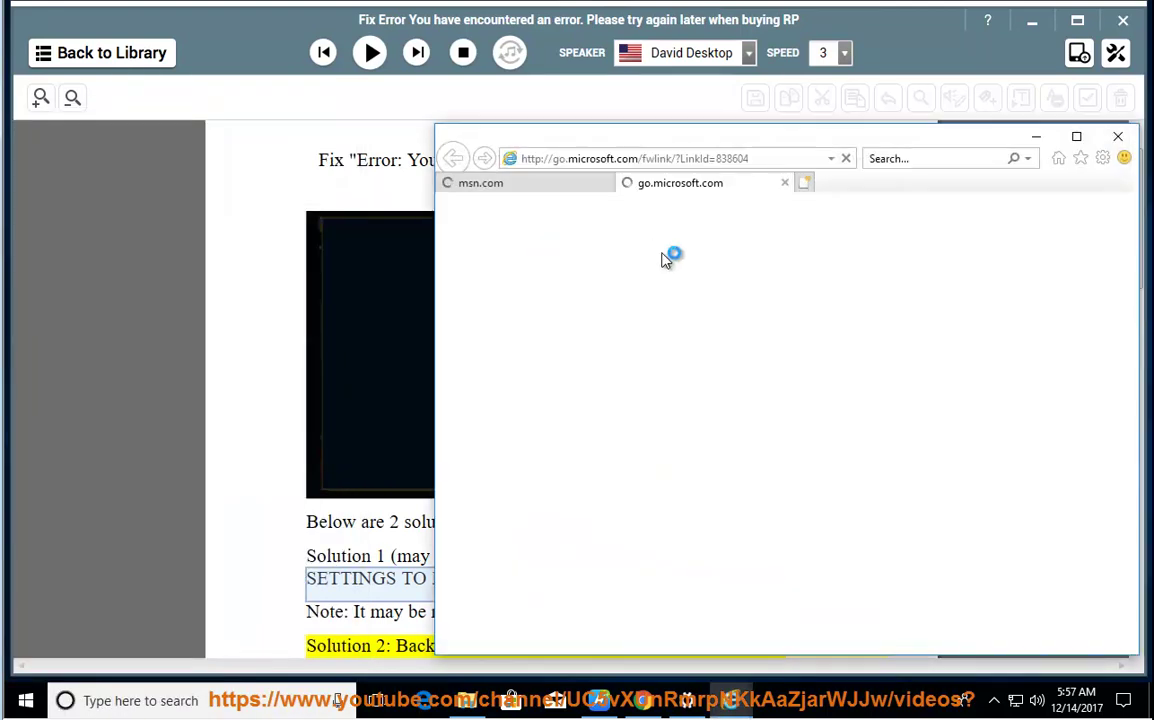
# Close the extra go.microsoft.com tab, open Internet Options, and recheck the privacy instruction in the document
pyautogui.click(785, 185)
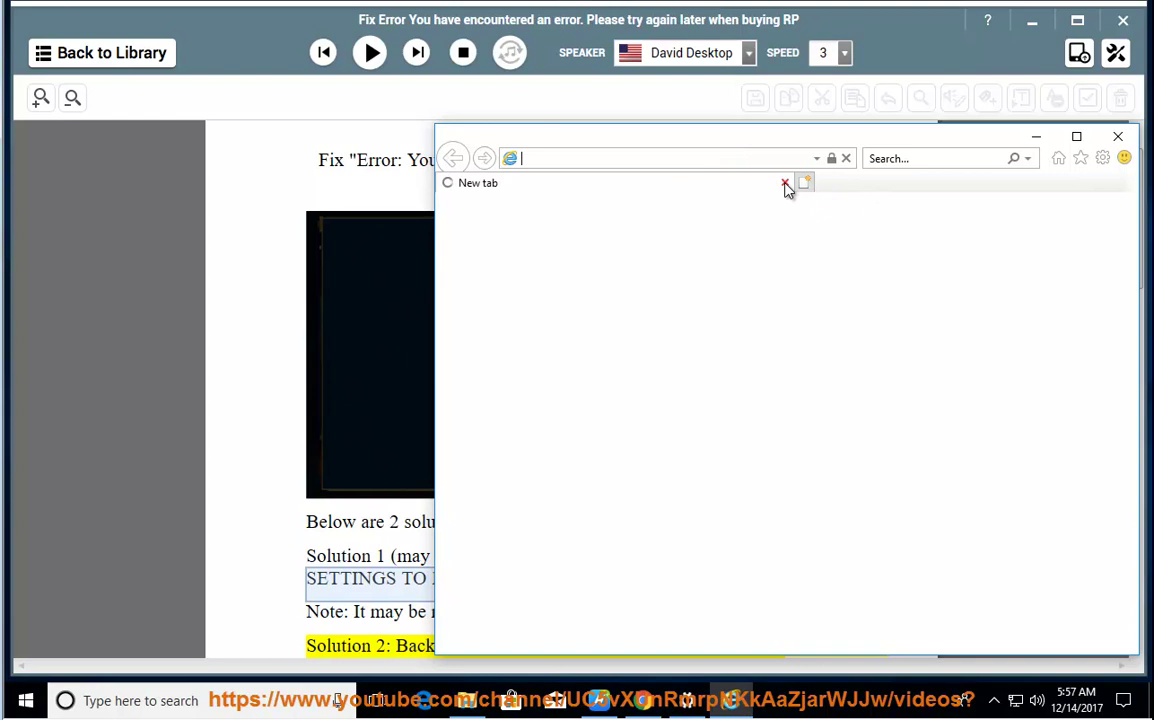
pyautogui.click(1102, 158)
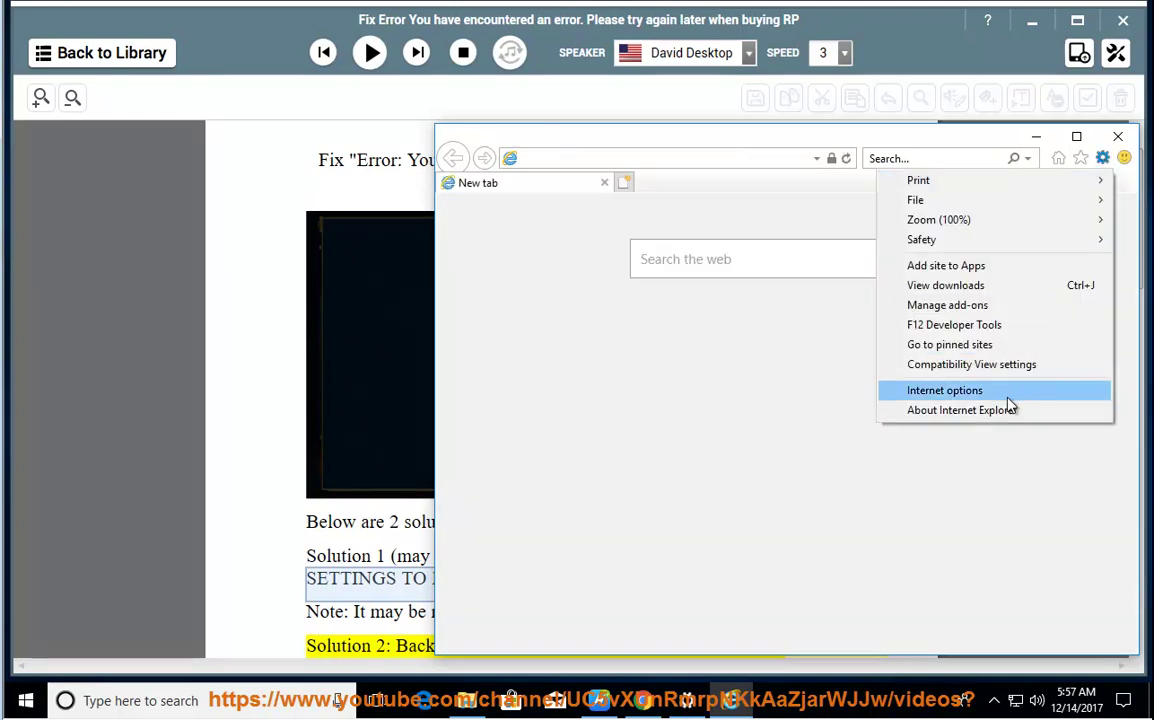
pyautogui.click(1009, 398)
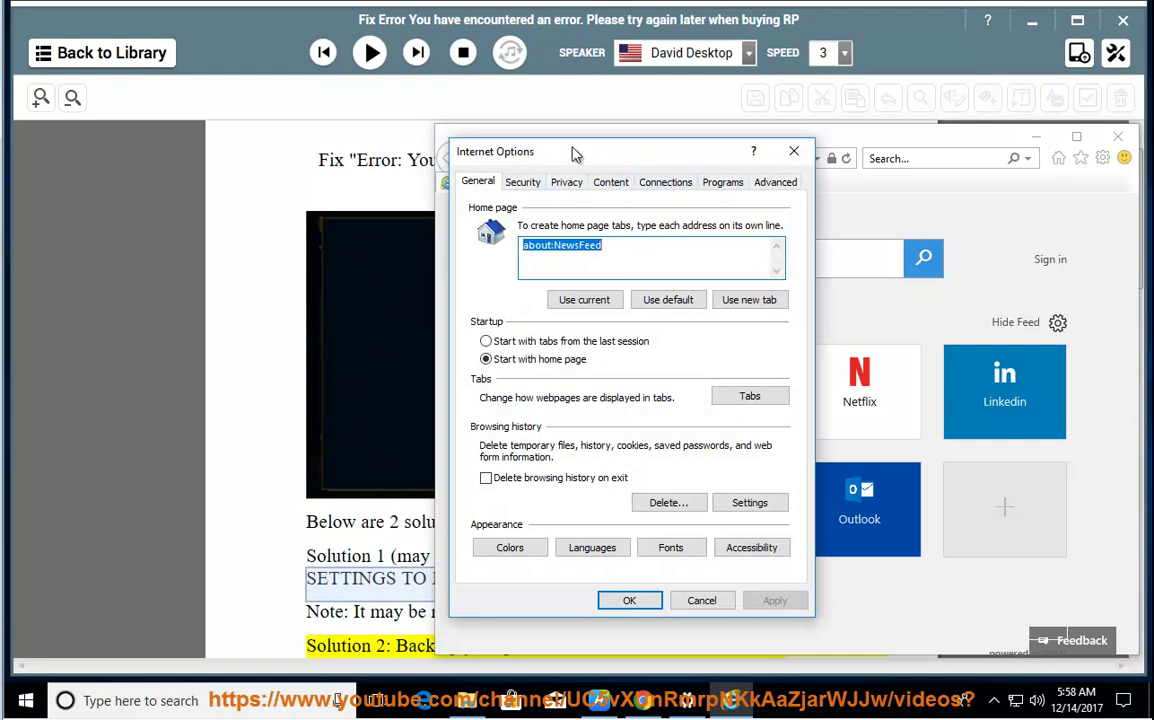
pyautogui.moveTo(574, 155); pyautogui.dragTo(635, 153)
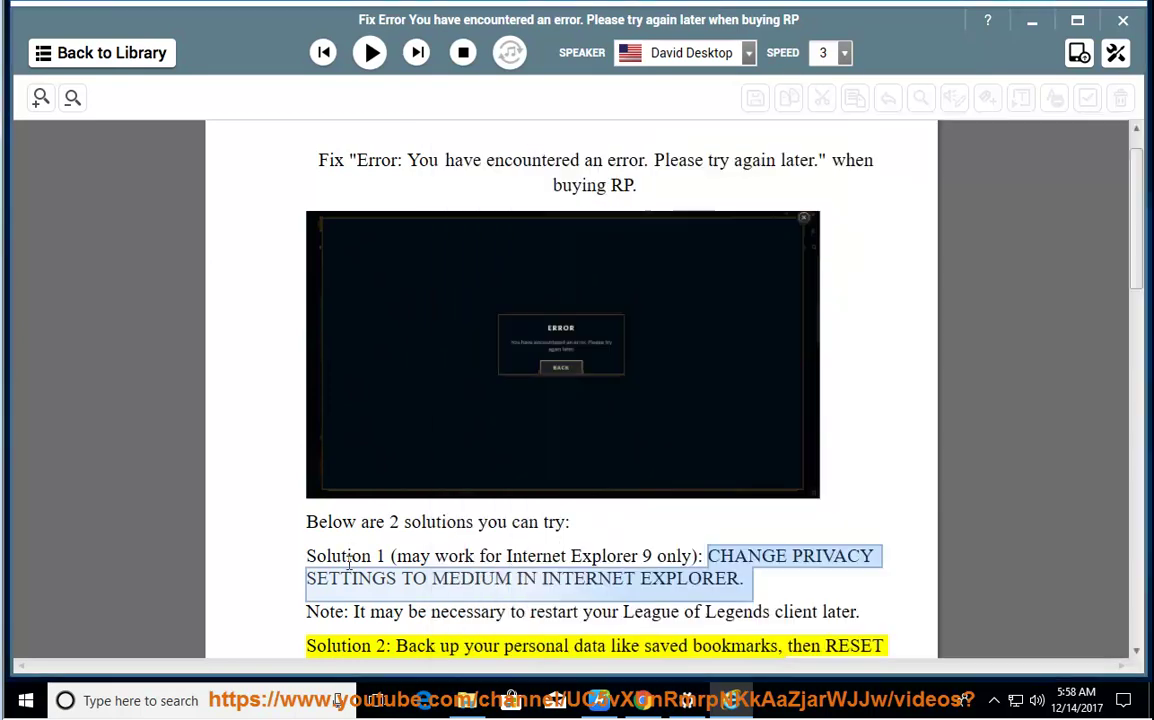
pyautogui.doubleClick(823, 555)
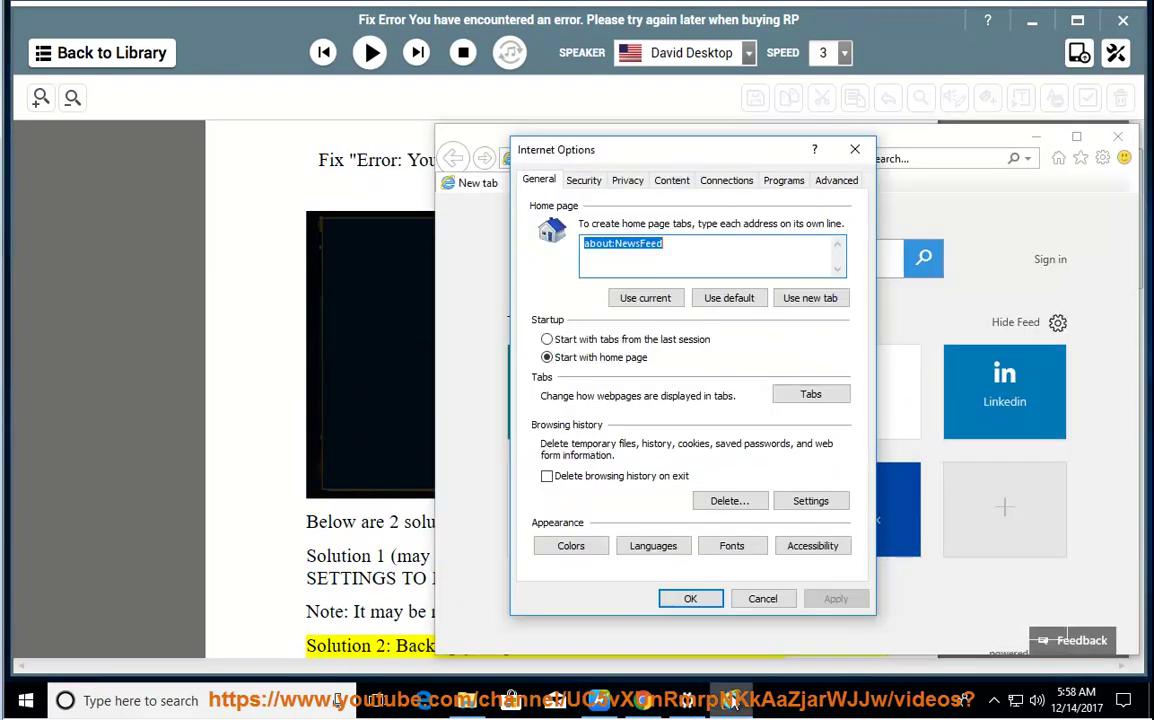
# Examine the Pop-up Blocker settings within the privacy section of Internet Options
pyautogui.click(627, 180)
pyautogui.click(813, 330)
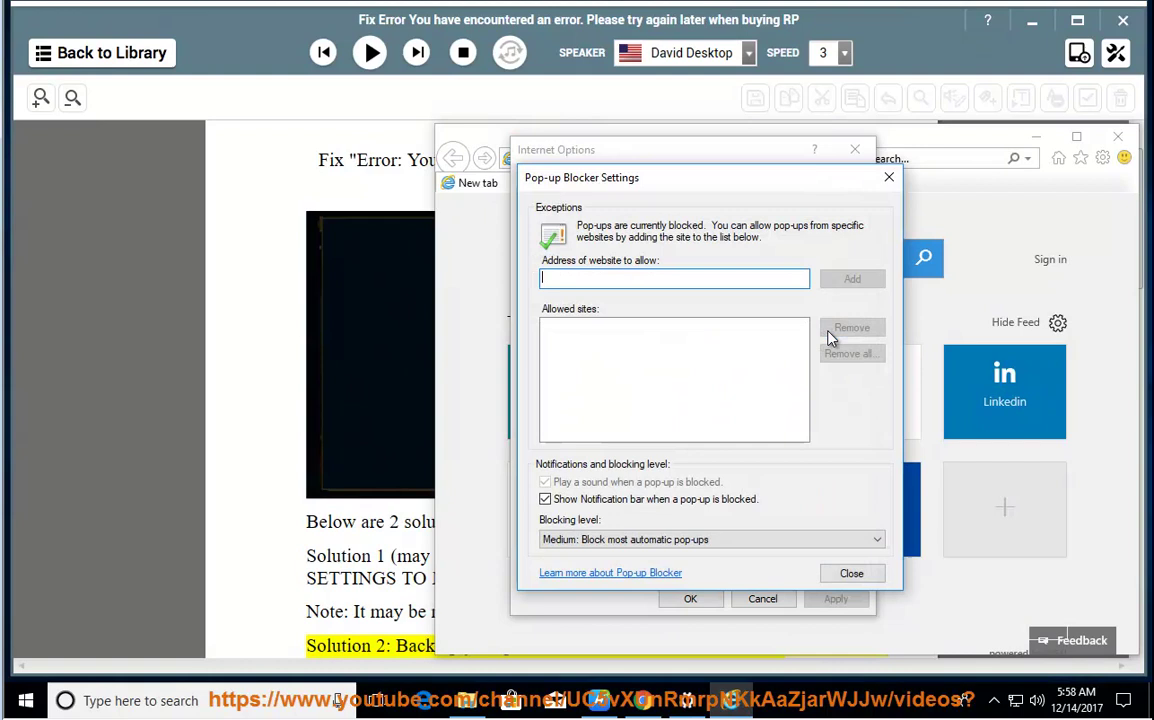
pyautogui.click(851, 574)
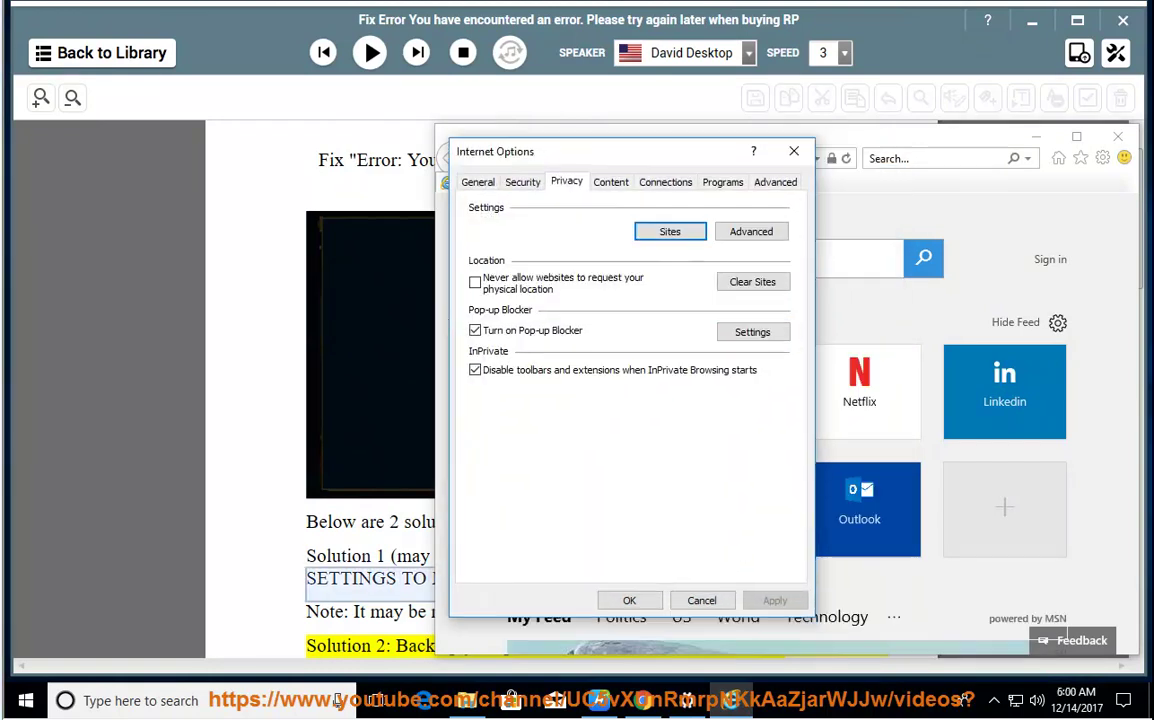
# Set the Pop-up Blocker's blocking level to "Medium: Block most automatic pop-ups", leave Internet Options, and minimize Internet Explorer
pyautogui.click(750, 333)
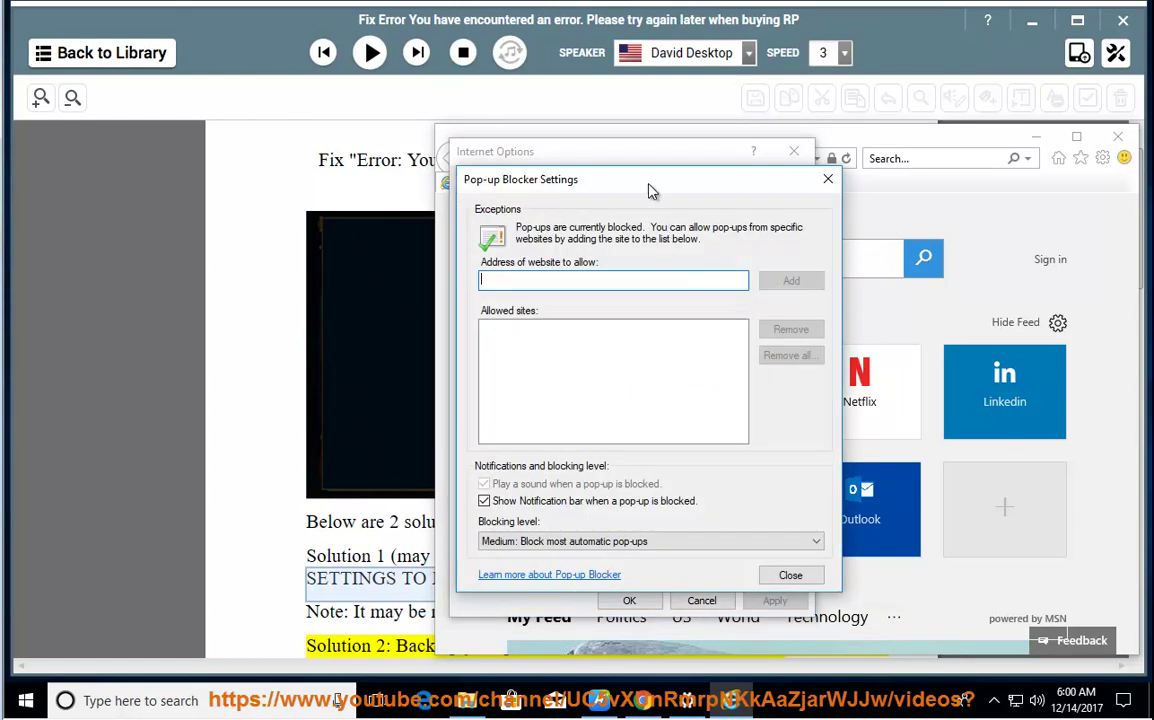
pyautogui.moveTo(650, 190); pyautogui.dragTo(969, 217)
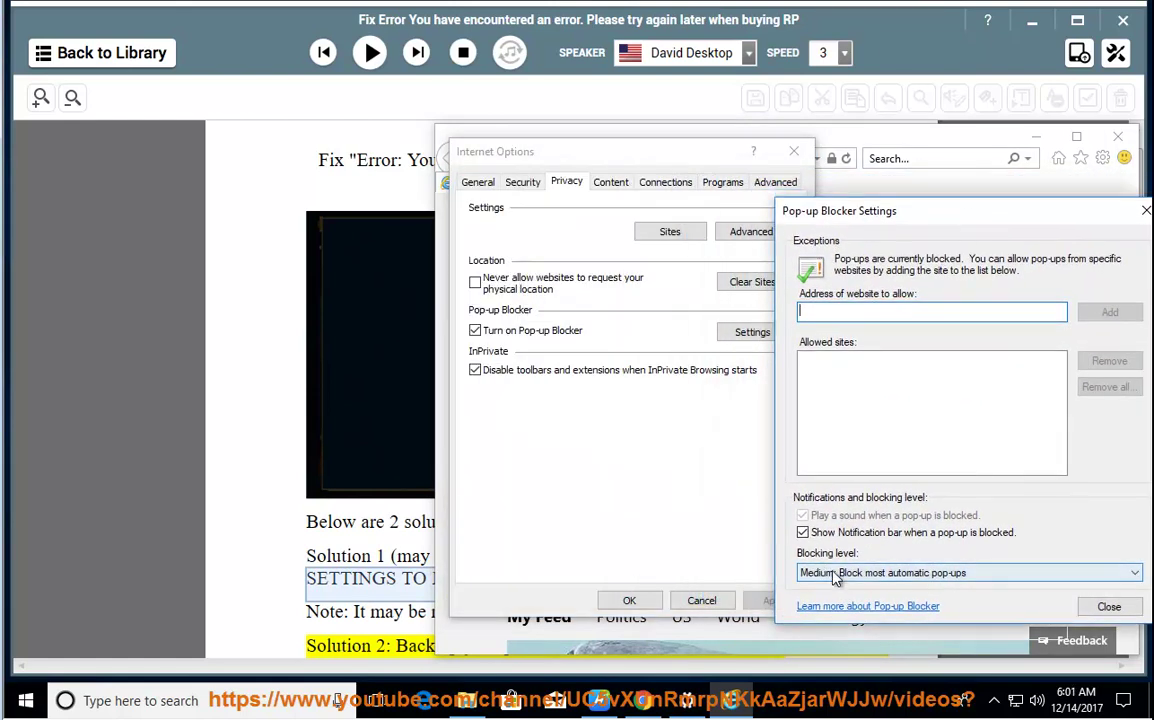
pyautogui.click(837, 573)
pyautogui.click(842, 590)
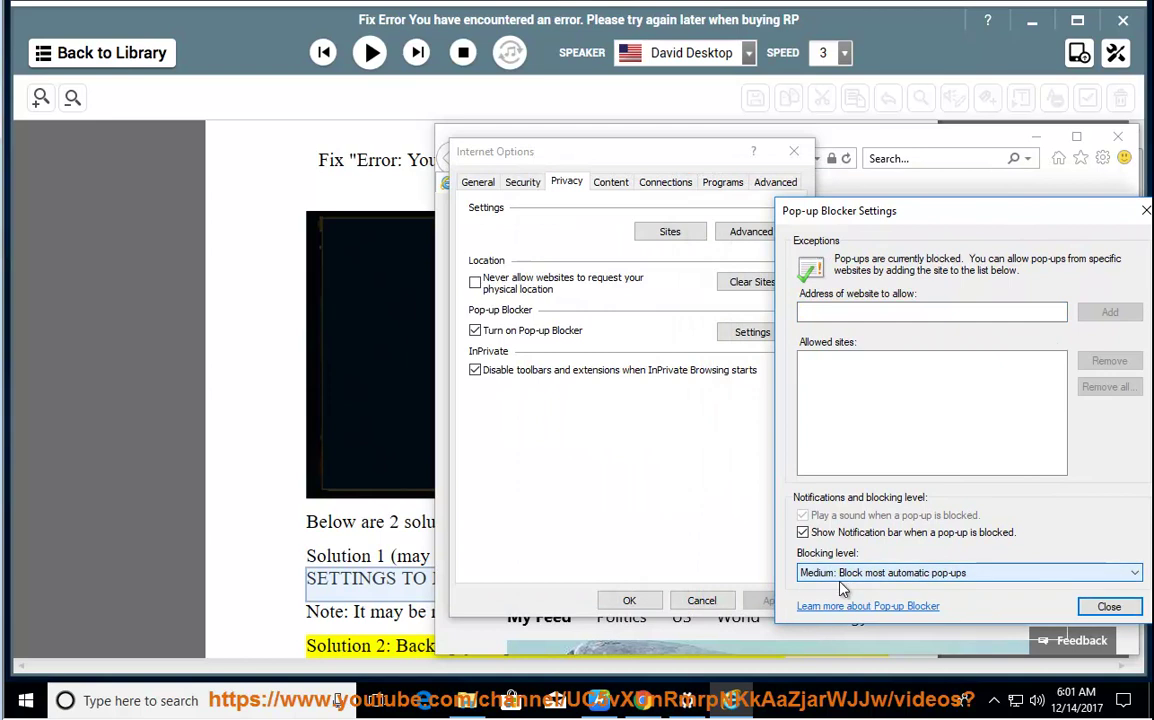
pyautogui.click(1109, 608)
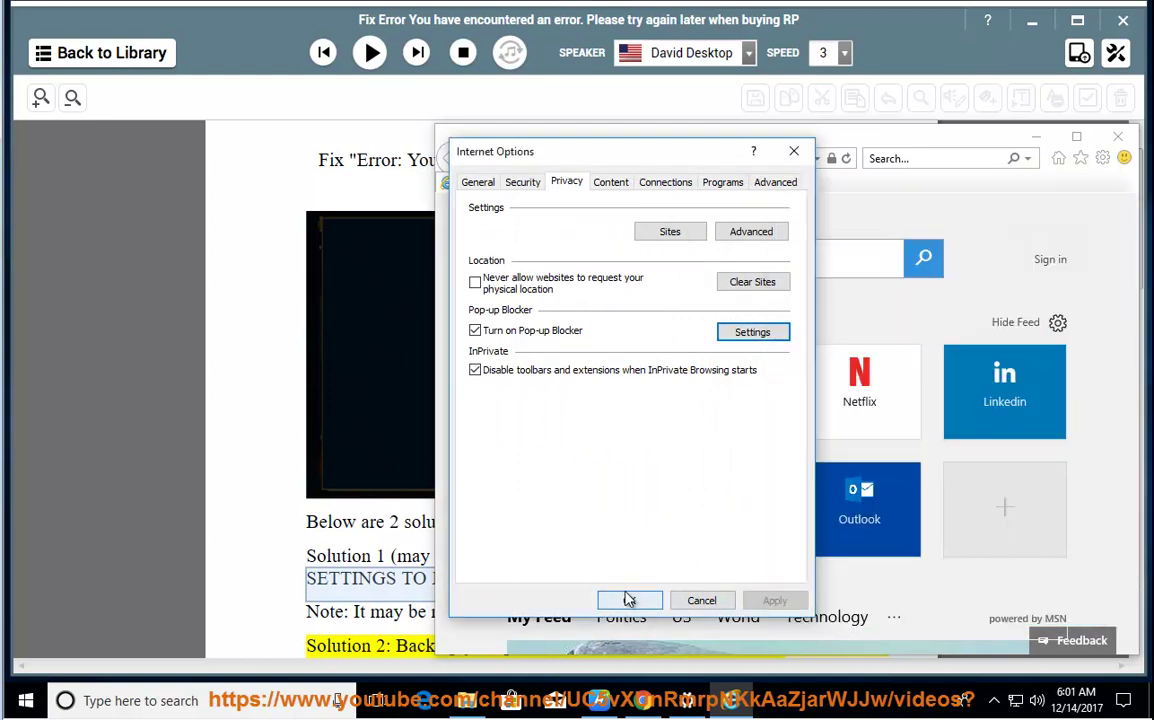
pyautogui.click(696, 603)
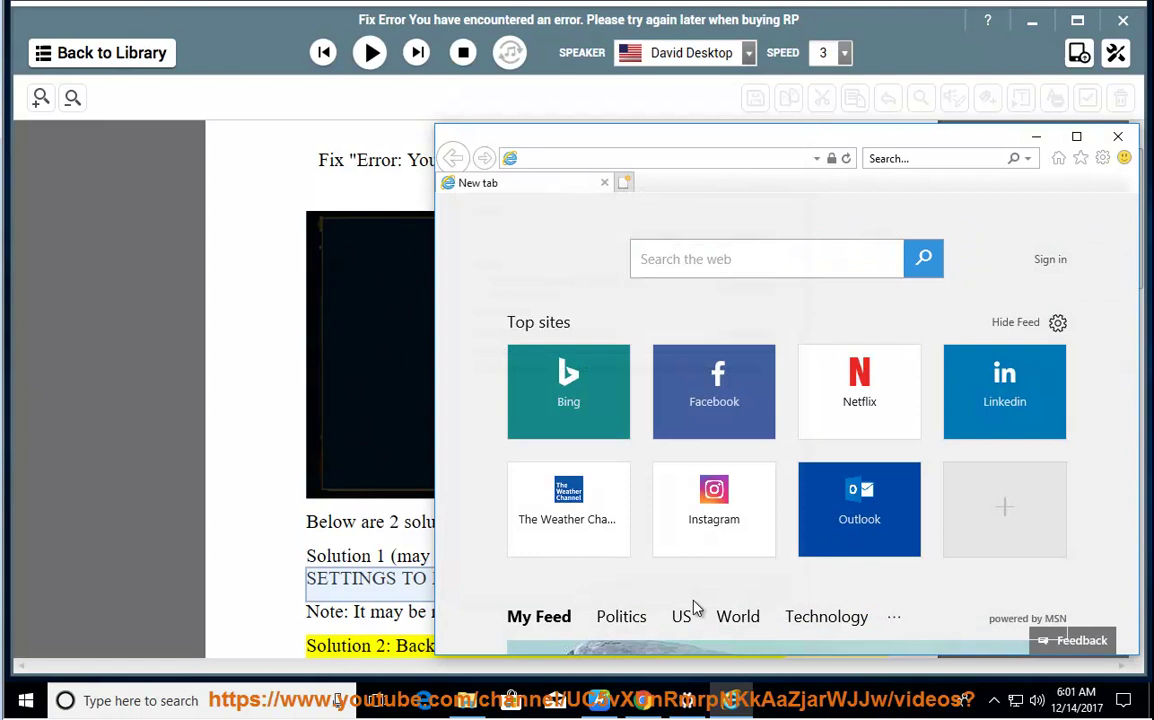
pyautogui.click(1036, 136)
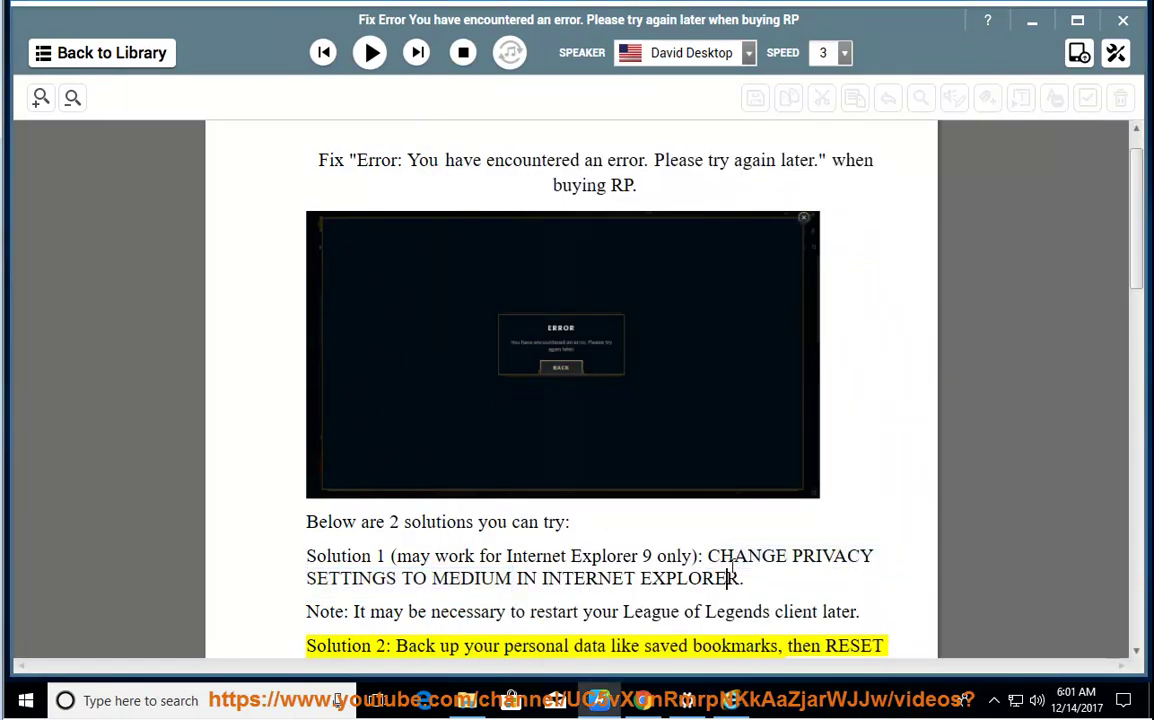
# Play the read-aloud through Solution 2, pause it, and highlight the "RESET YOUR INTERNET EXPLORER" instruction
pyautogui.click(370, 52)
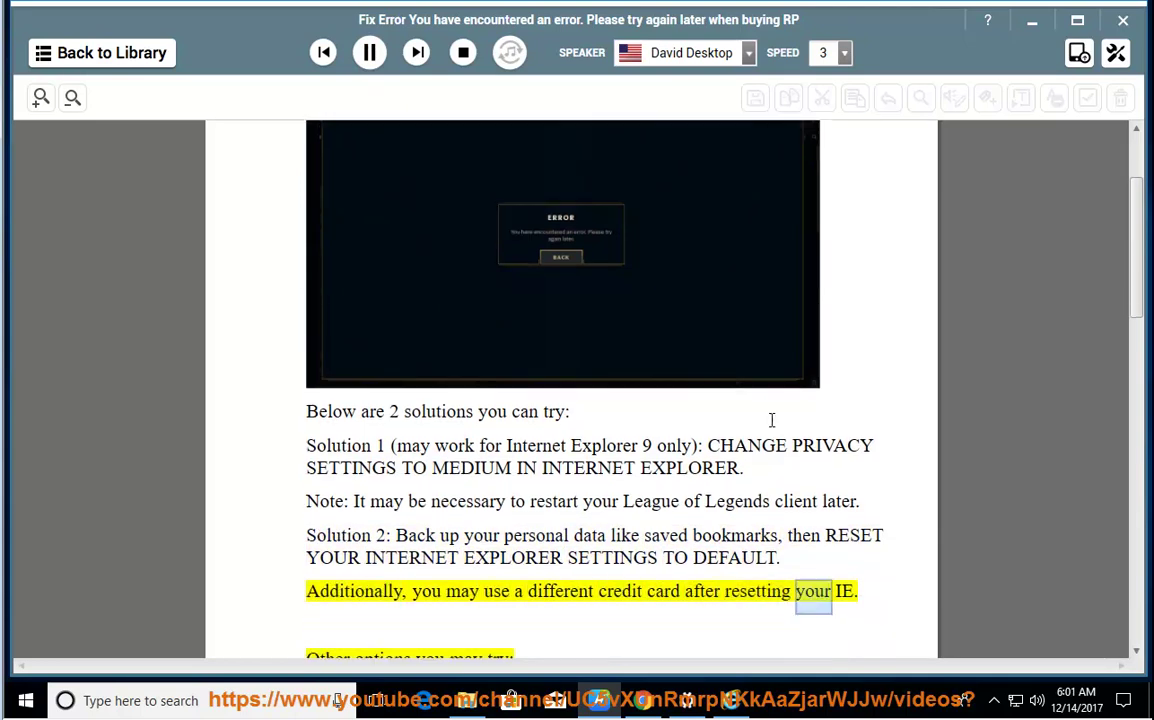
pyautogui.click(370, 54)
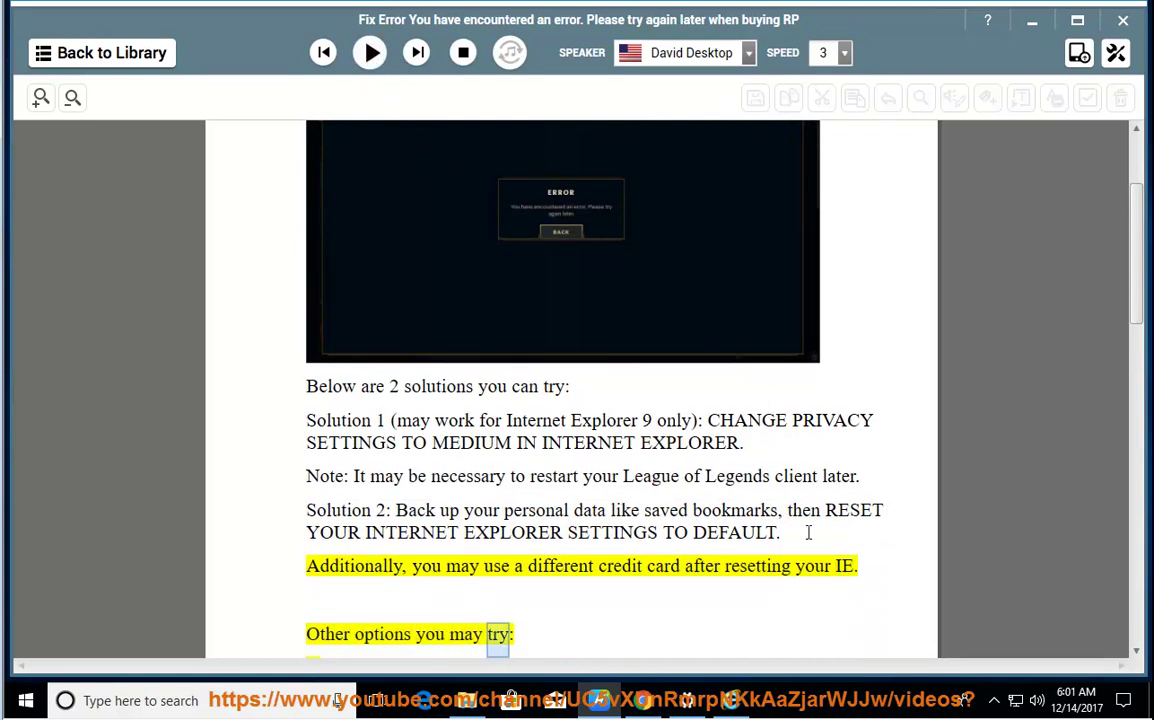
pyautogui.moveTo(828, 480); pyautogui.dragTo(566, 500)
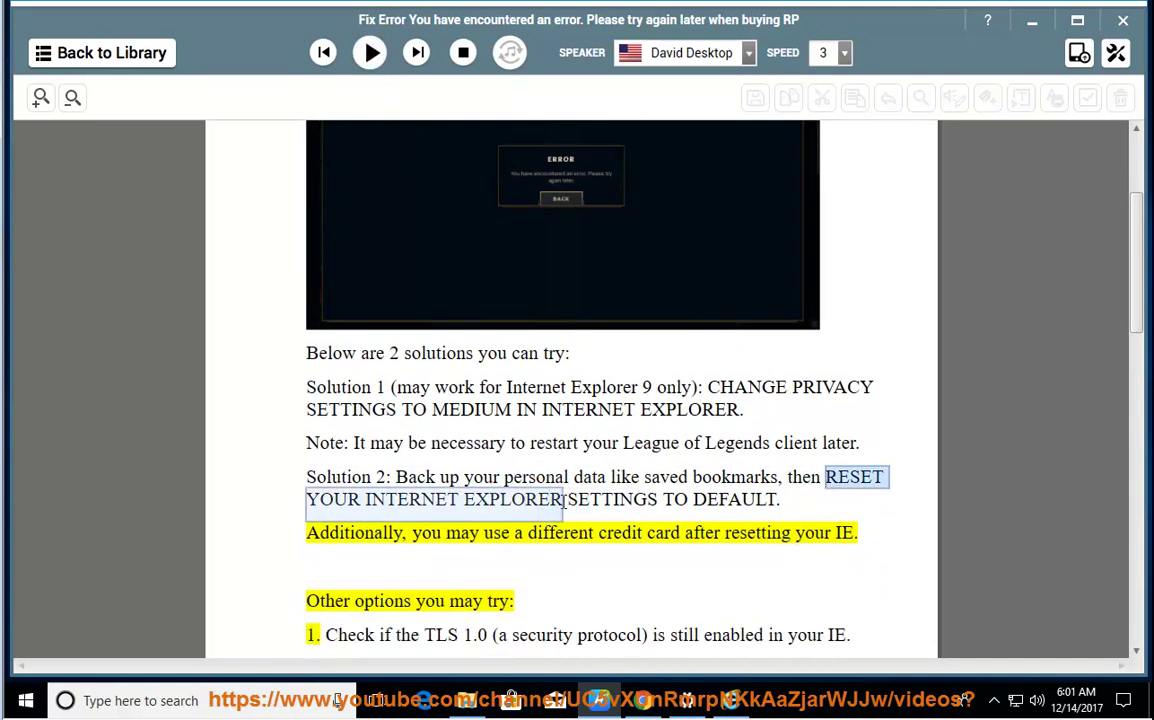
# Open the Reset Internet Explorer Settings dialog, enable Delete personal settings, cancel the reset, and close the browser
pyautogui.click(731, 700)
pyautogui.click(1104, 162)
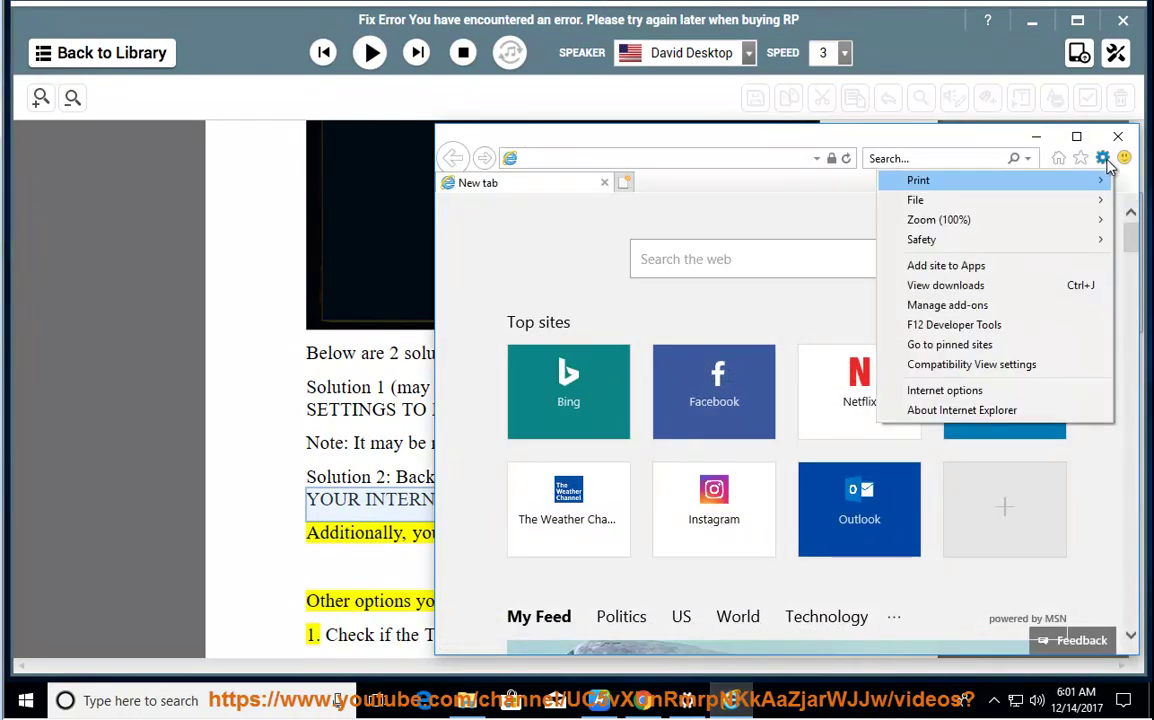
pyautogui.click(988, 393)
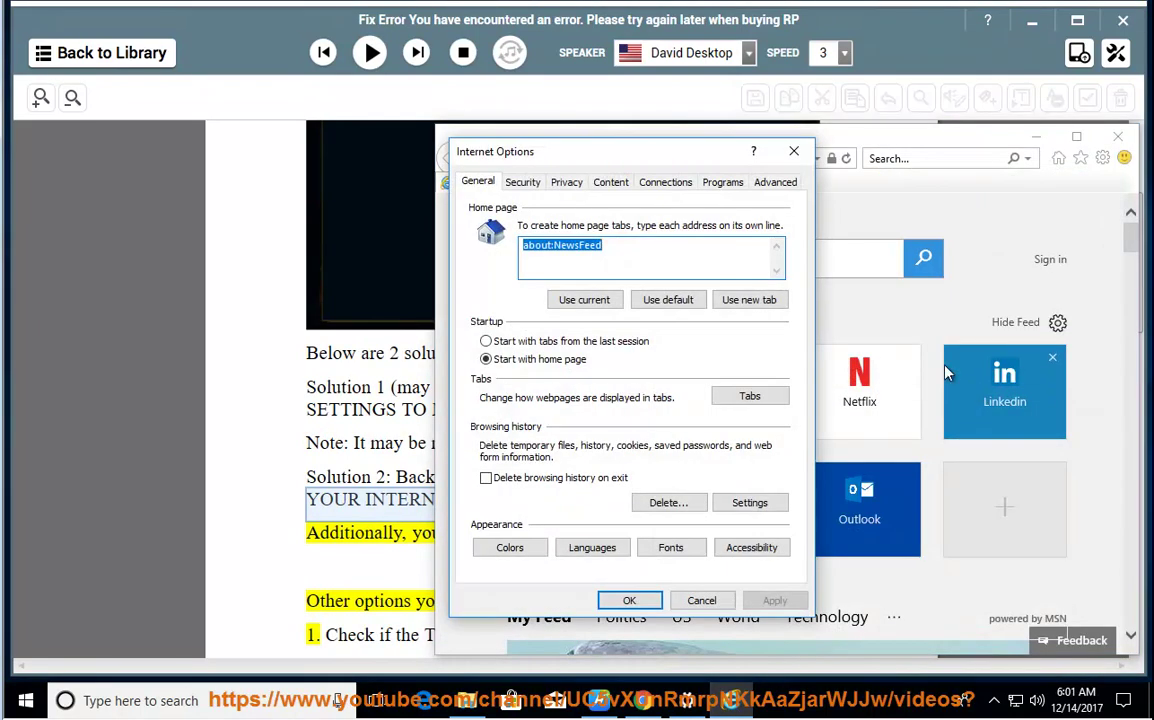
pyautogui.click(786, 186)
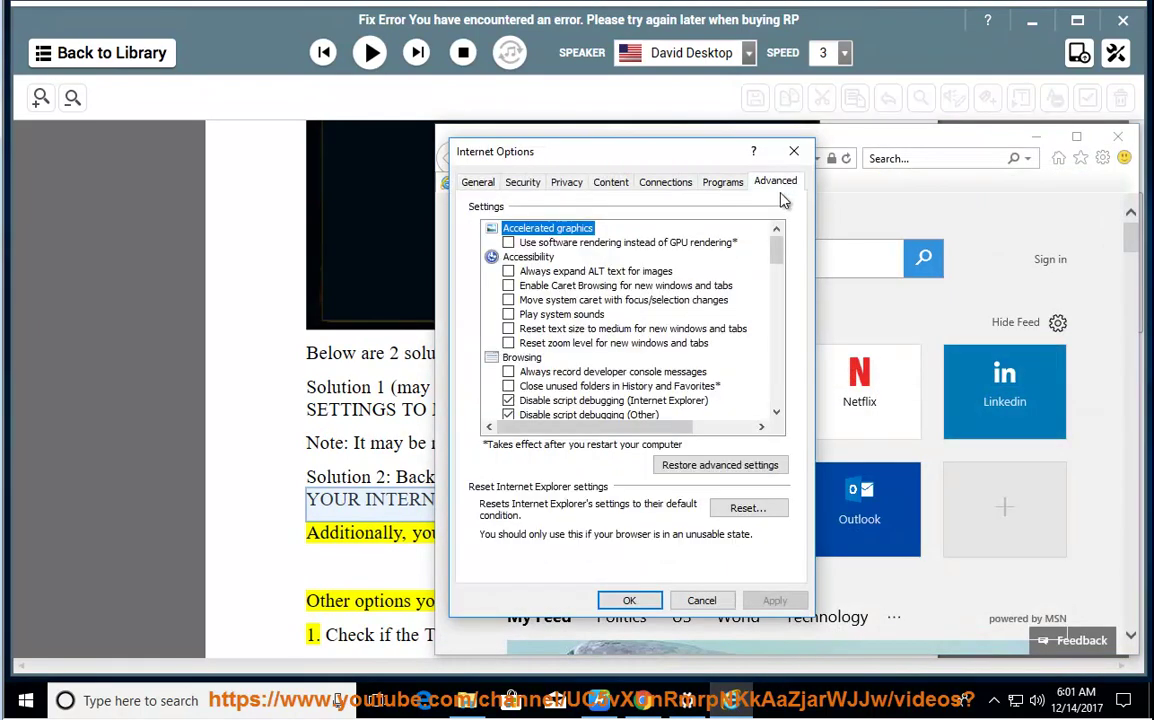
pyautogui.click(750, 509)
pyautogui.moveTo(698, 190); pyautogui.dragTo(1000, 167)
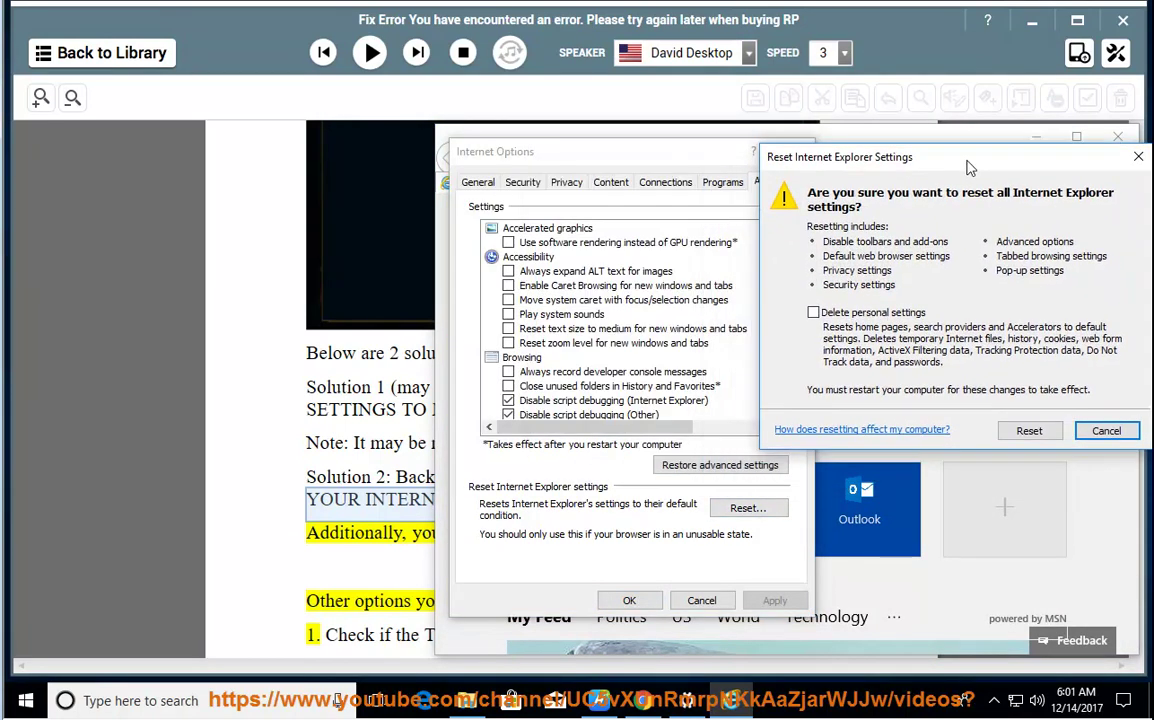
pyautogui.click(858, 315)
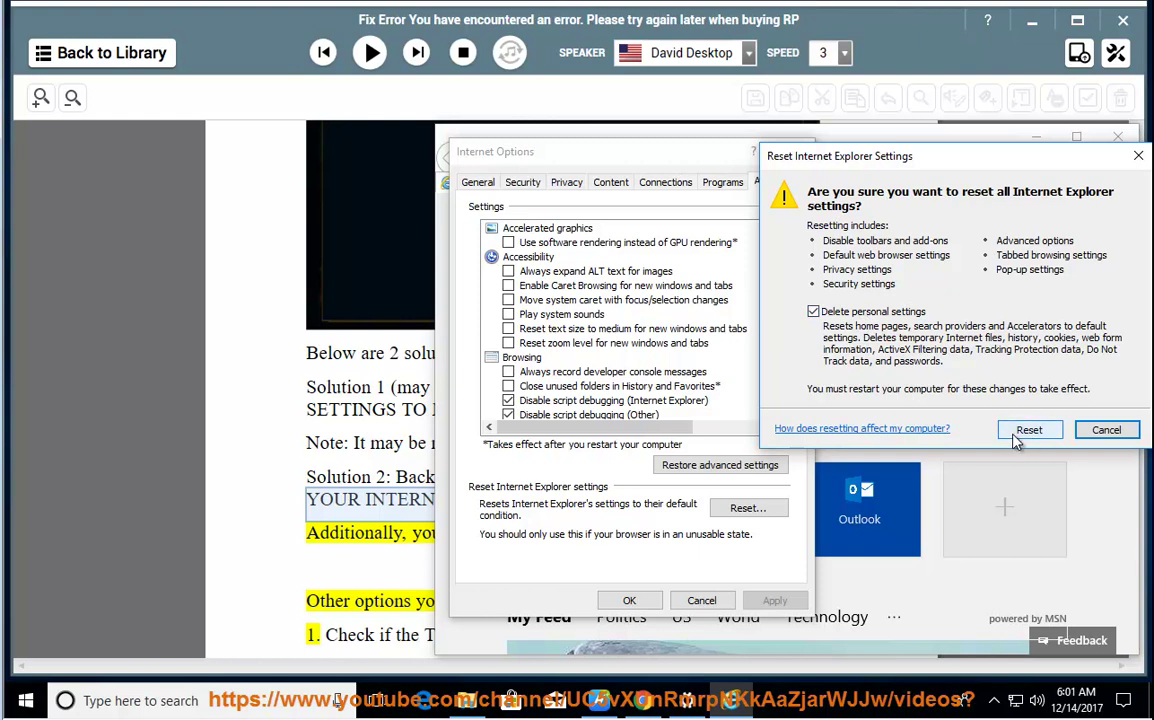
pyautogui.click(1106, 430)
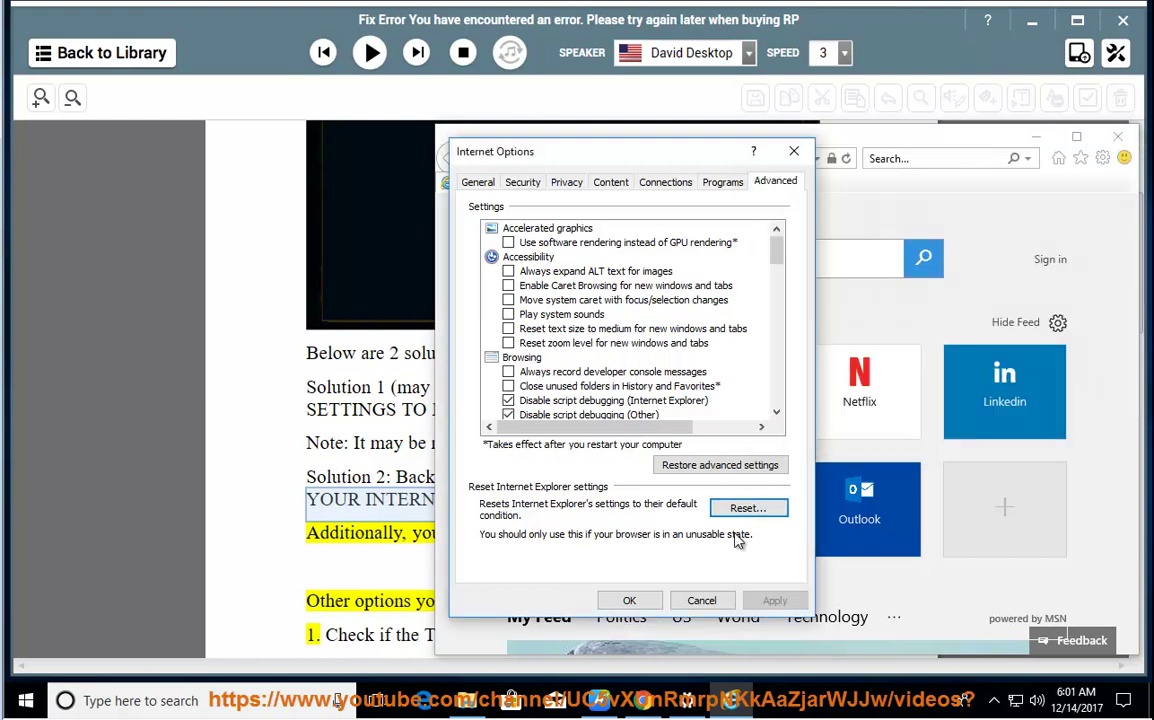
pyautogui.click(701, 600)
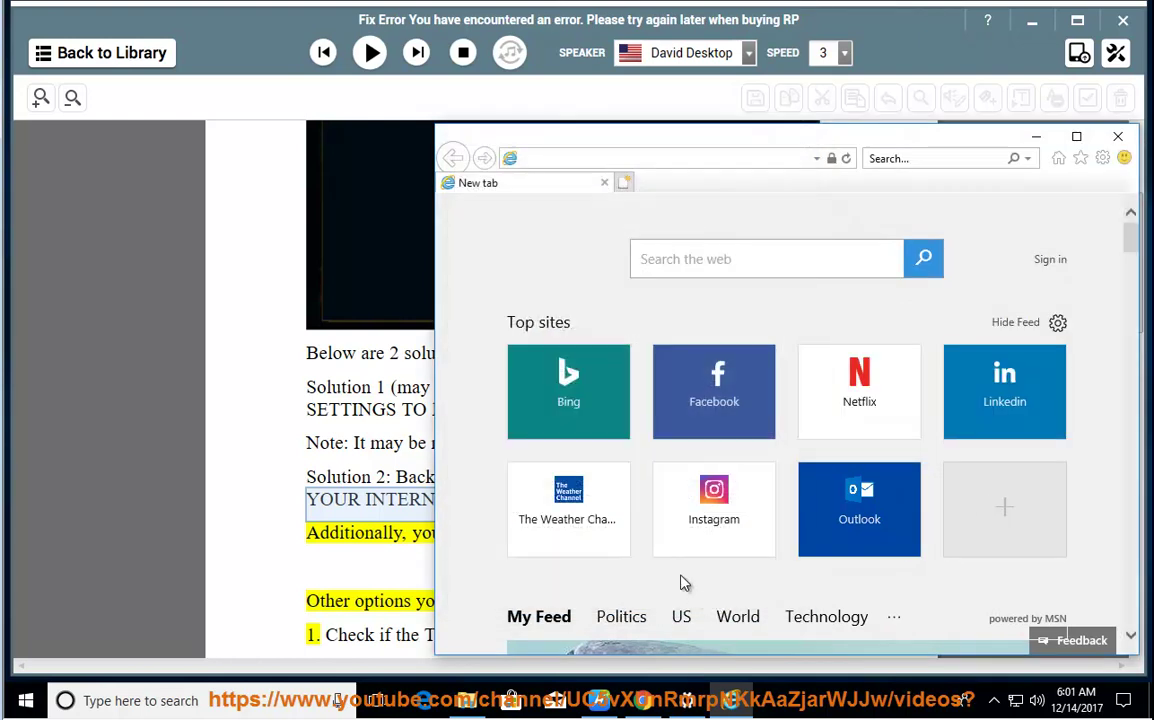
pyautogui.click(1118, 137)
# Play the read-aloud through the other options, pause it, and highlight the "Check if the TLS 1.0" instruction
pyautogui.click(370, 52)
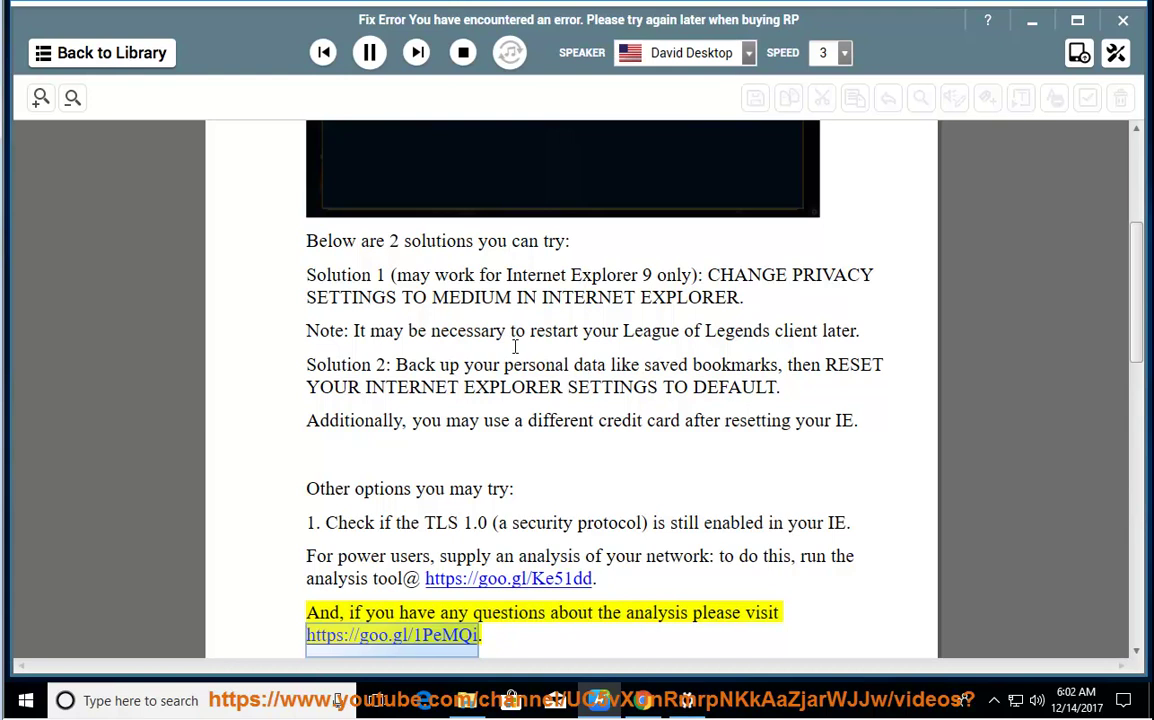
pyautogui.click(369, 52)
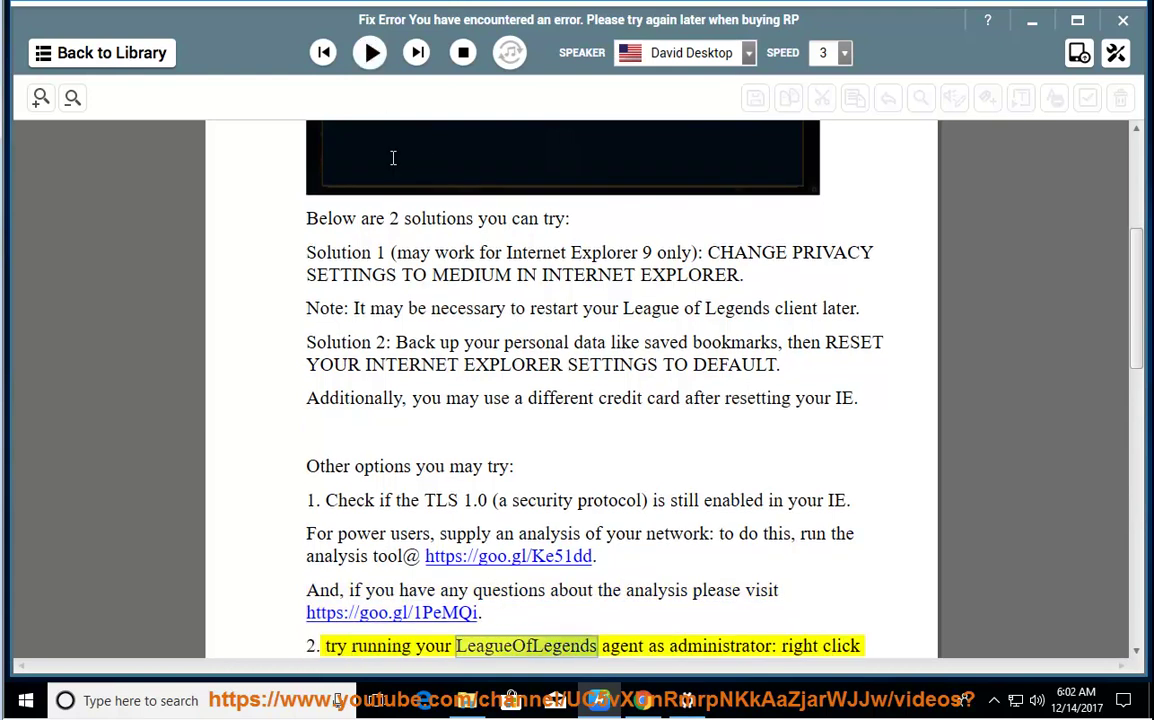
pyautogui.moveTo(490, 500); pyautogui.dragTo(320, 500)
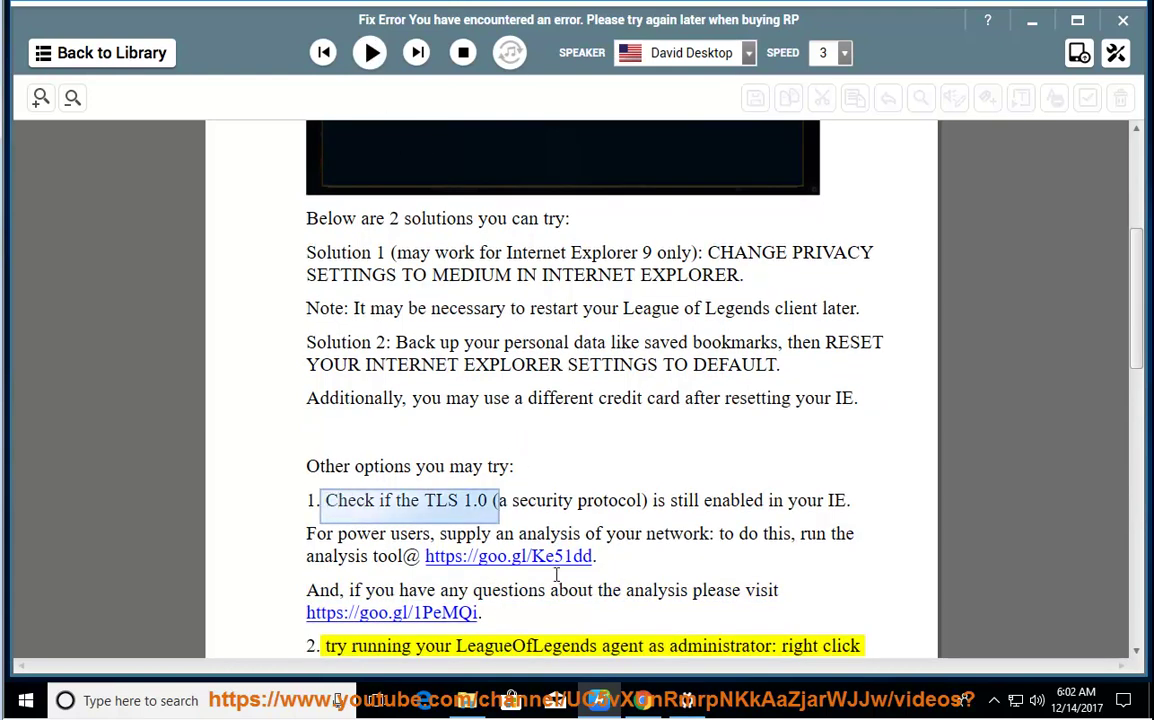
# Relaunch Internet Explorer by searching Windows for "IE" and open the advanced settings of Internet Options
pyautogui.click(301, 700)
pyautogui.write('IE')
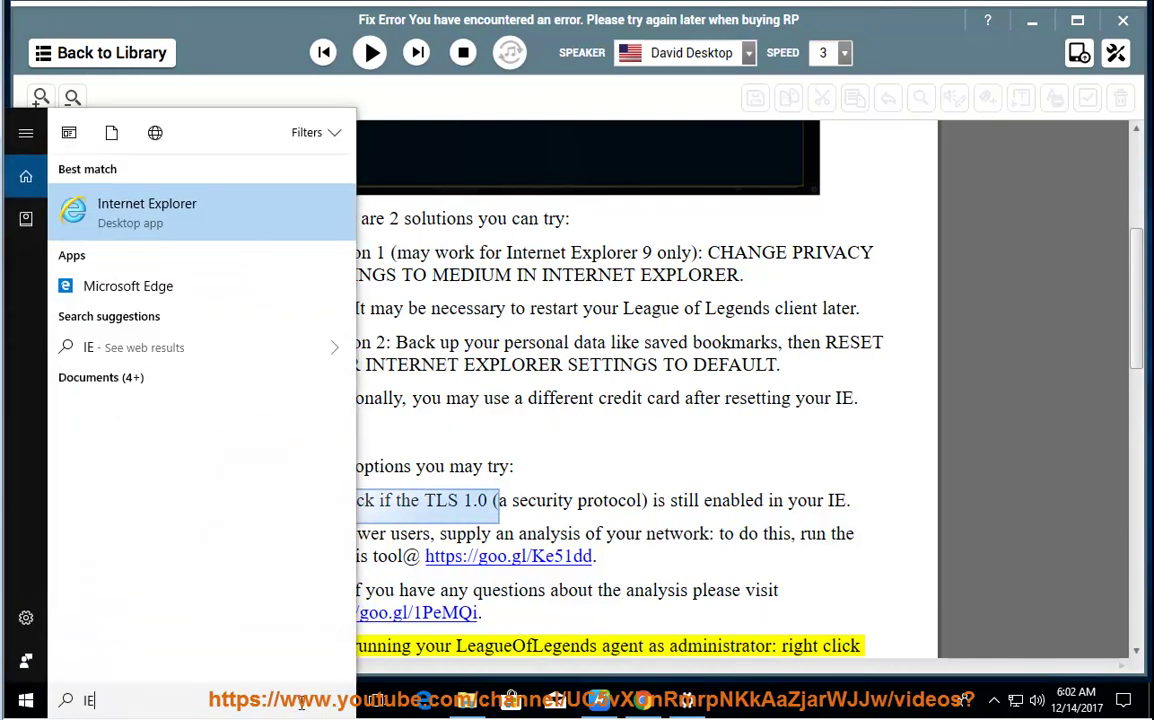
pyautogui.click(220, 212)
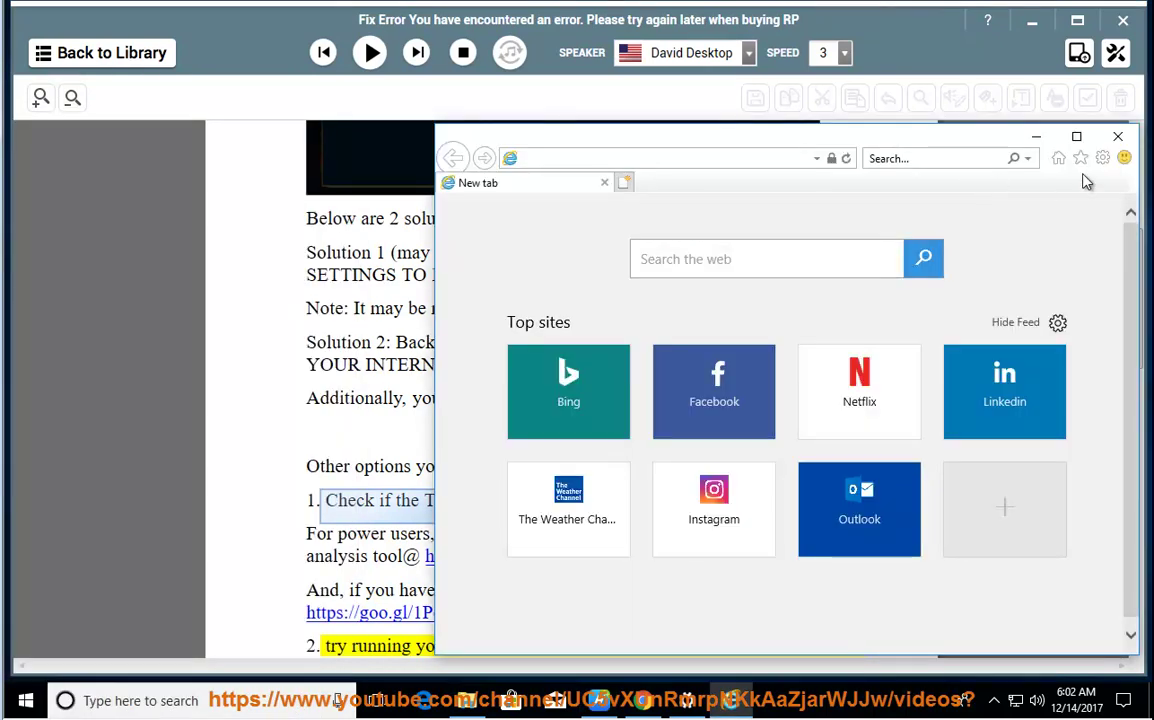
pyautogui.click(1102, 158)
pyautogui.click(1000, 392)
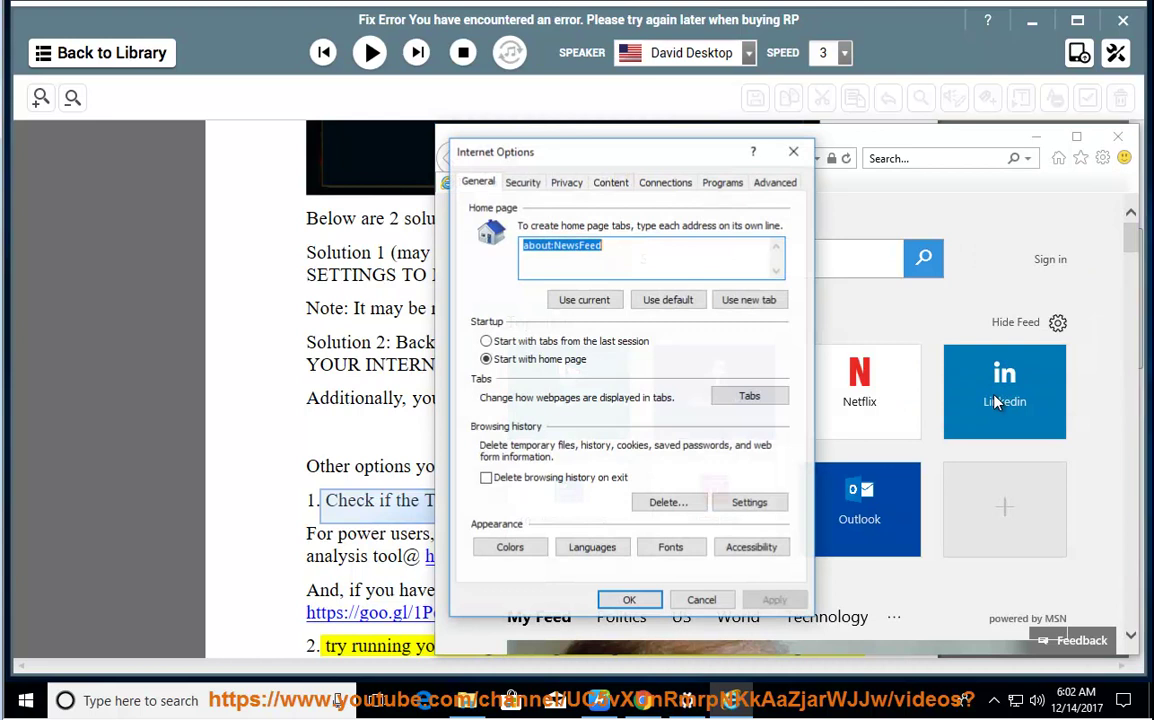
pyautogui.click(778, 185)
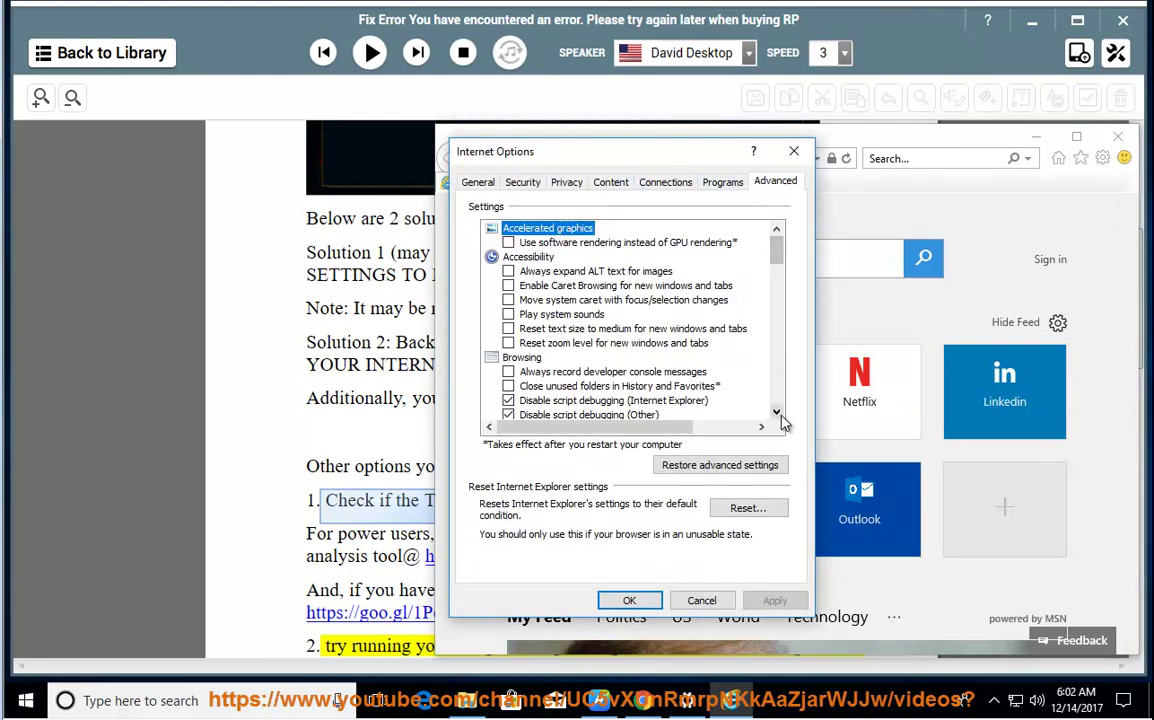
# Look through the advanced settings as far as the HTTP and International options, and move the Internet Options dialog aside
pyautogui.click(777, 412)
pyautogui.click(777, 412)
pyautogui.click(777, 412)
pyautogui.moveTo(777, 412); pyautogui.dragTo(777, 412)
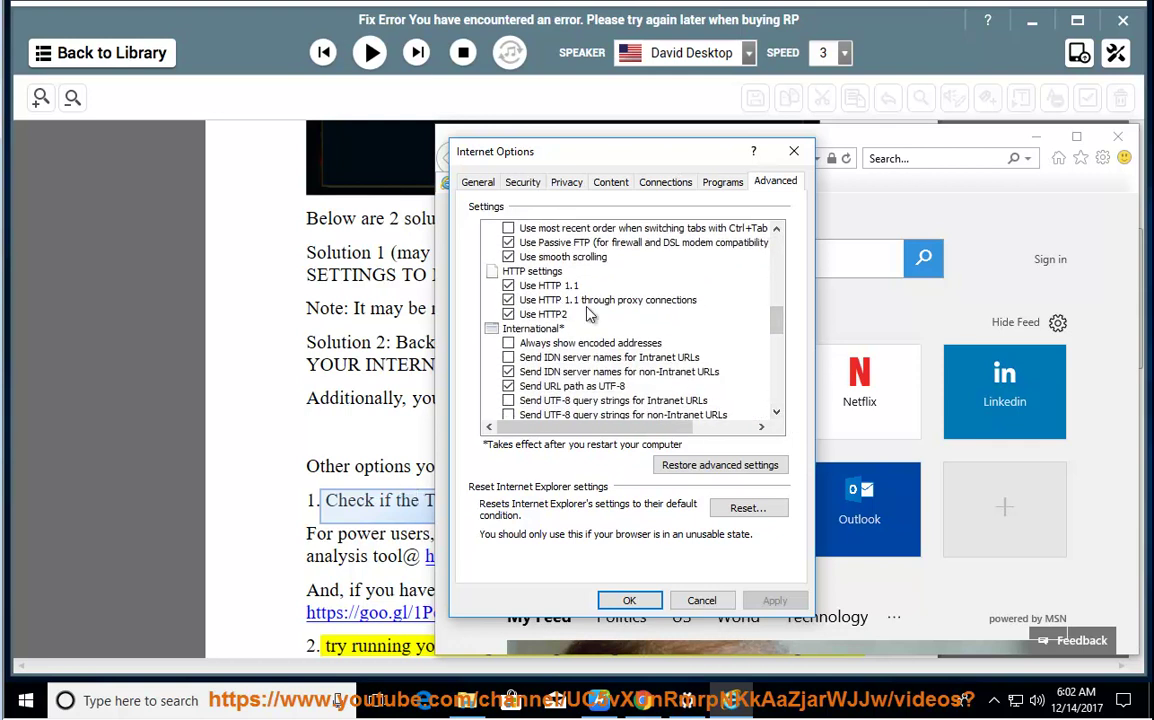
pyautogui.moveTo(605, 166); pyautogui.dragTo(848, 172)
# Switch to the read-aloud document, highlight "TLS 1.0" in option 1, and return to Internet Explorer
pyautogui.click(321, 470)
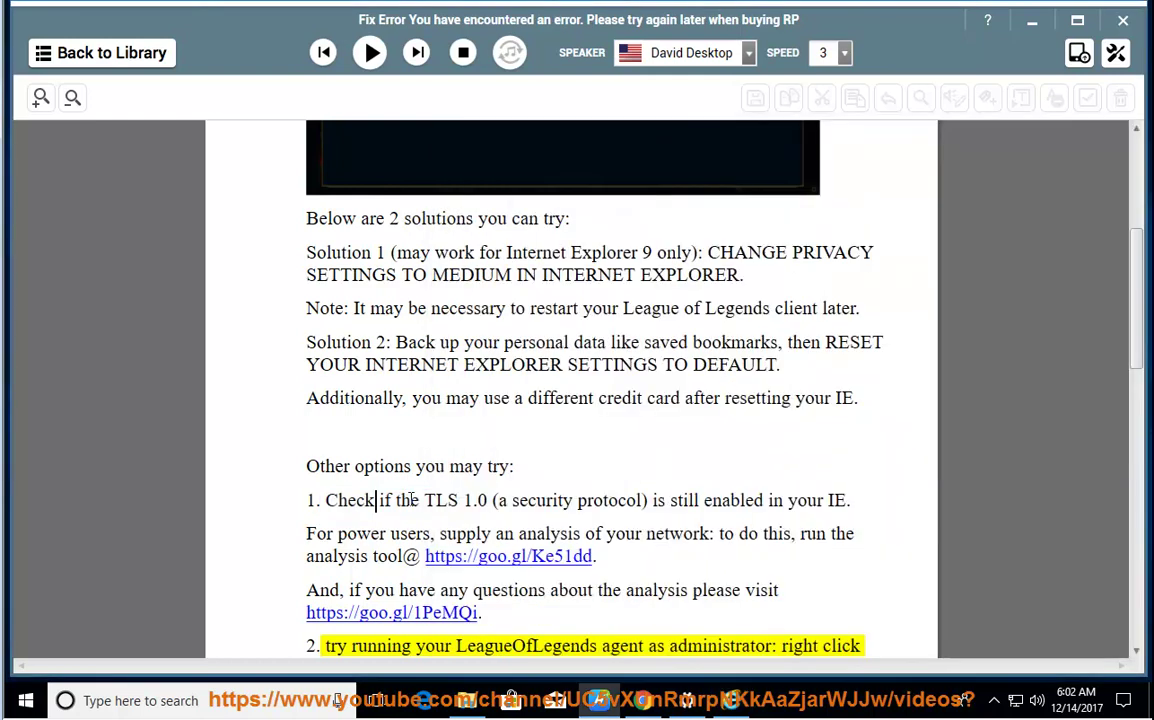
pyautogui.moveTo(496, 500); pyautogui.dragTo(424, 500)
pyautogui.click(730, 700)
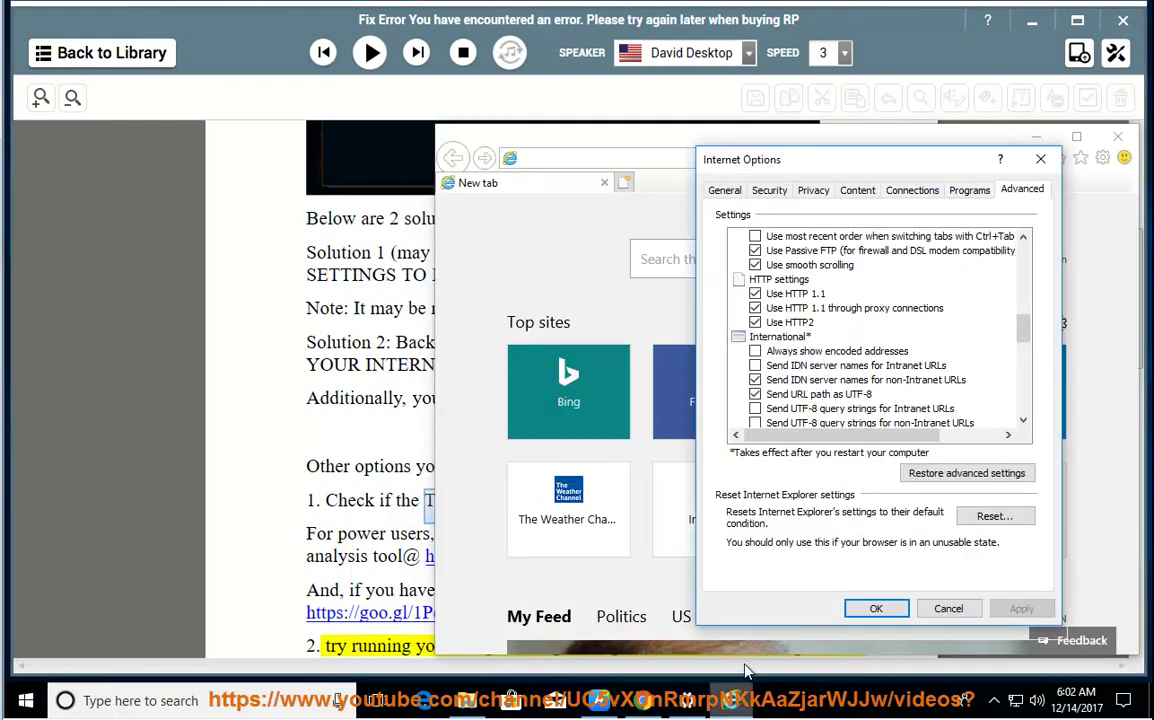
# Examine the Use TLS options in the advanced settings, cancel Internet Options without saving, and minimize the browser
pyautogui.moveTo(1024, 328); pyautogui.dragTo(1033, 394)
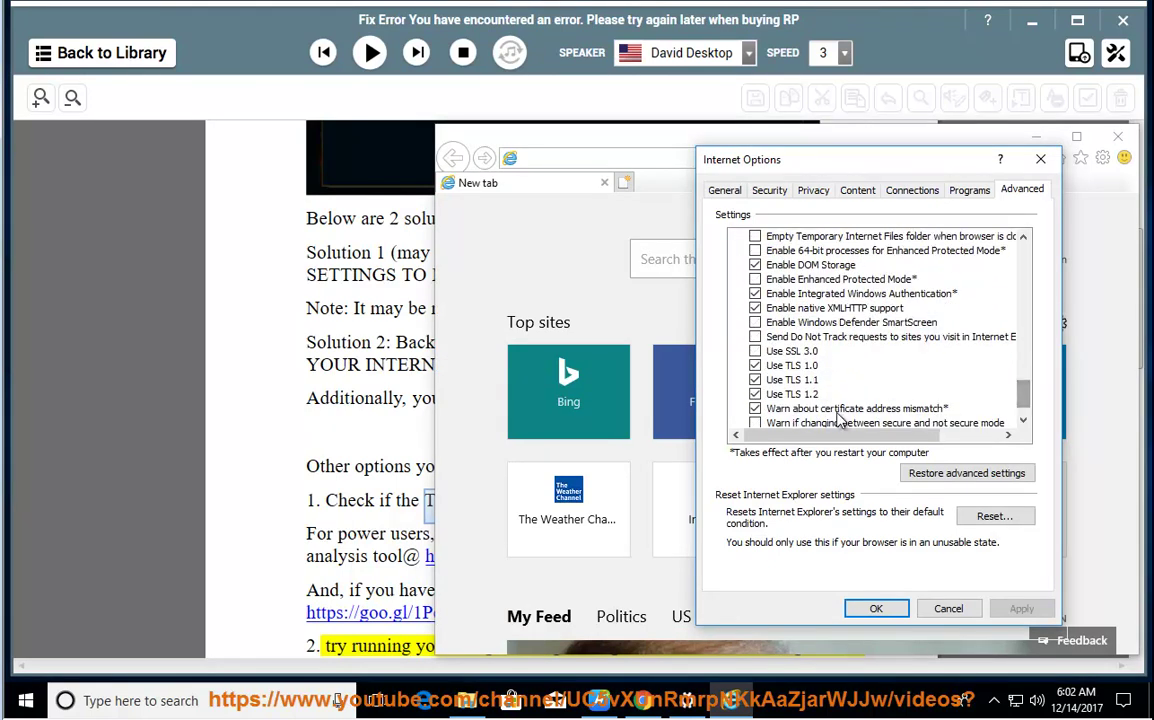
pyautogui.click(755, 381)
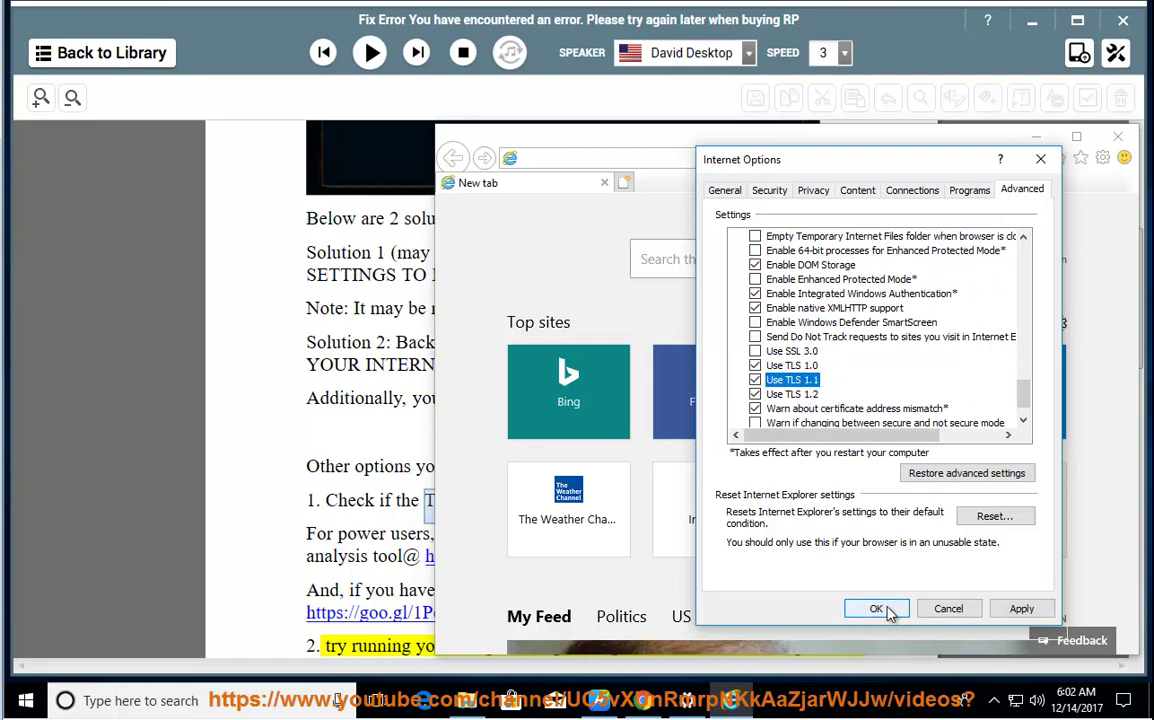
pyautogui.click(955, 612)
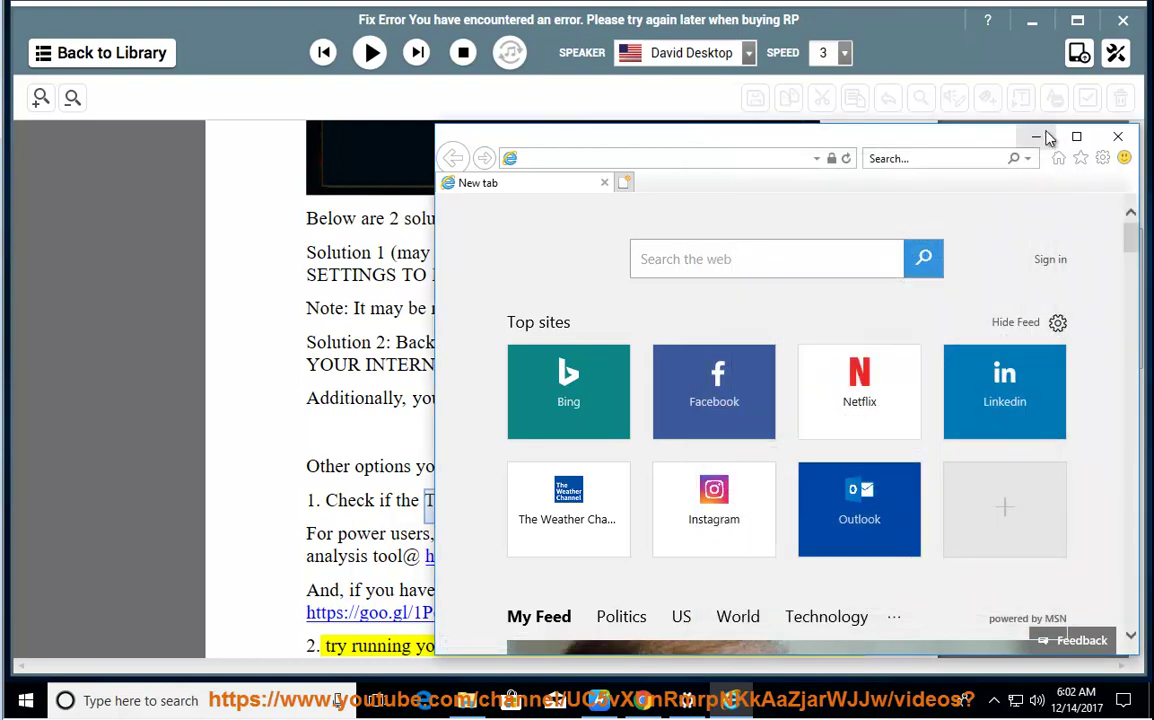
pyautogui.click(1038, 136)
pyautogui.click(708, 533)
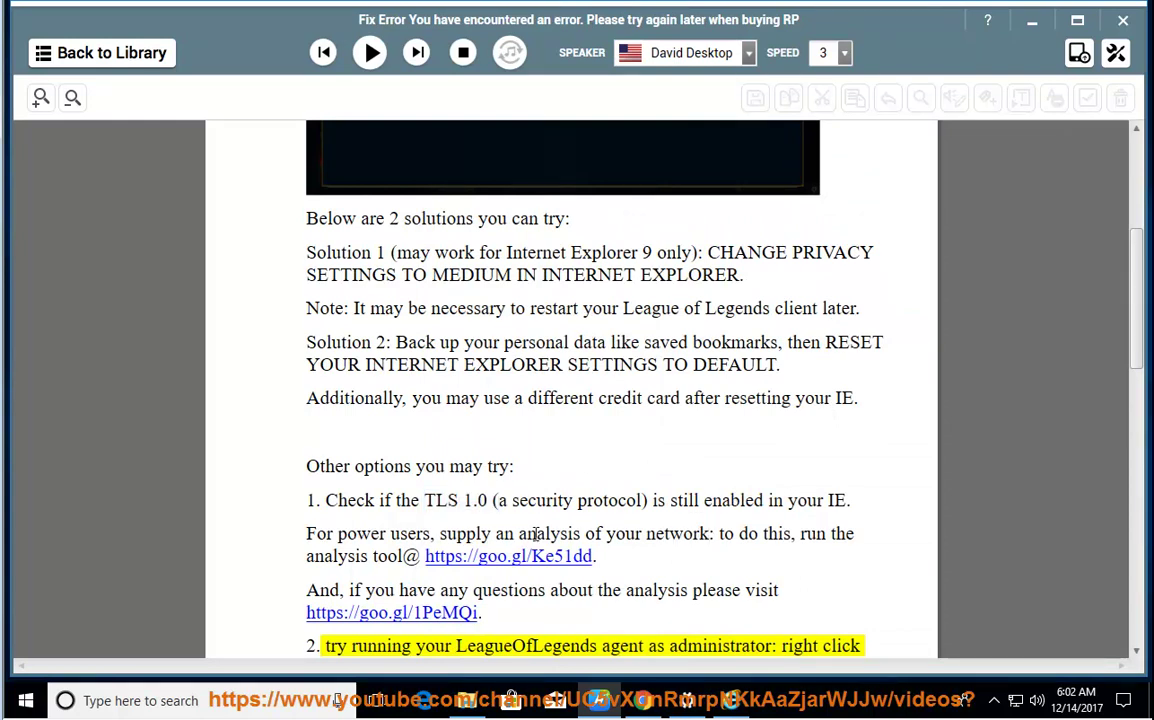
pyautogui.moveTo(535, 535); pyautogui.dragTo(708, 533)
pyautogui.moveTo(595, 556); pyautogui.dragTo(428, 556)
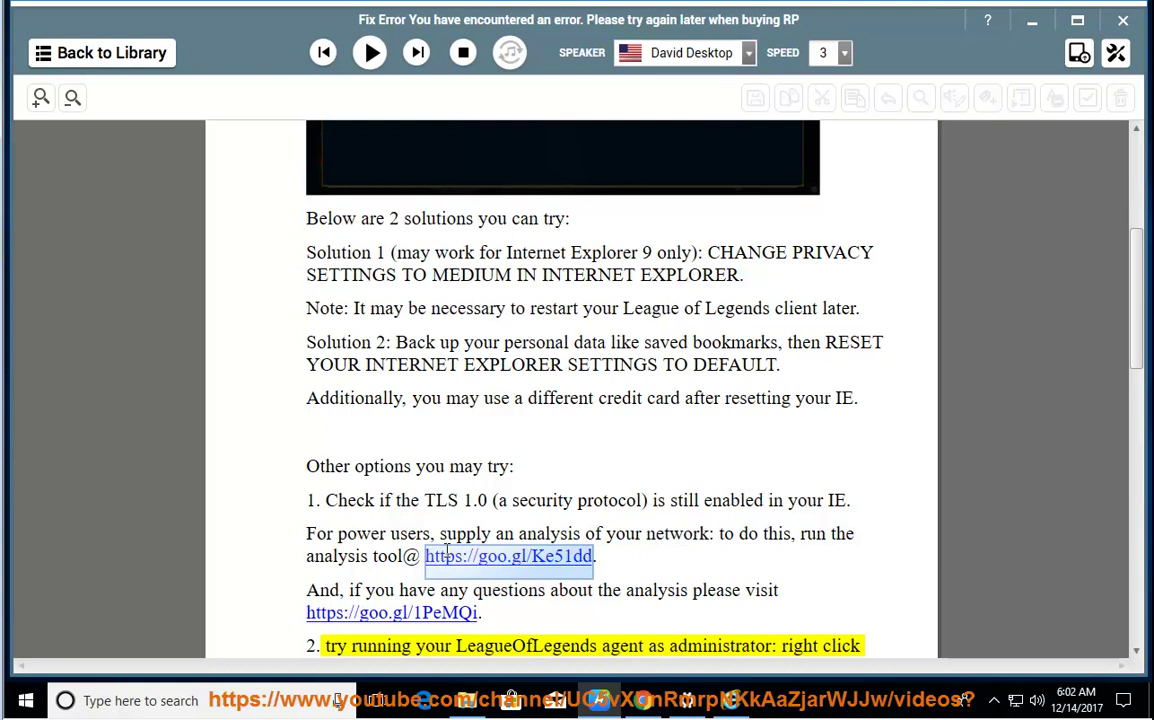
pyautogui.rightClick(446, 552)
pyautogui.click(449, 486)
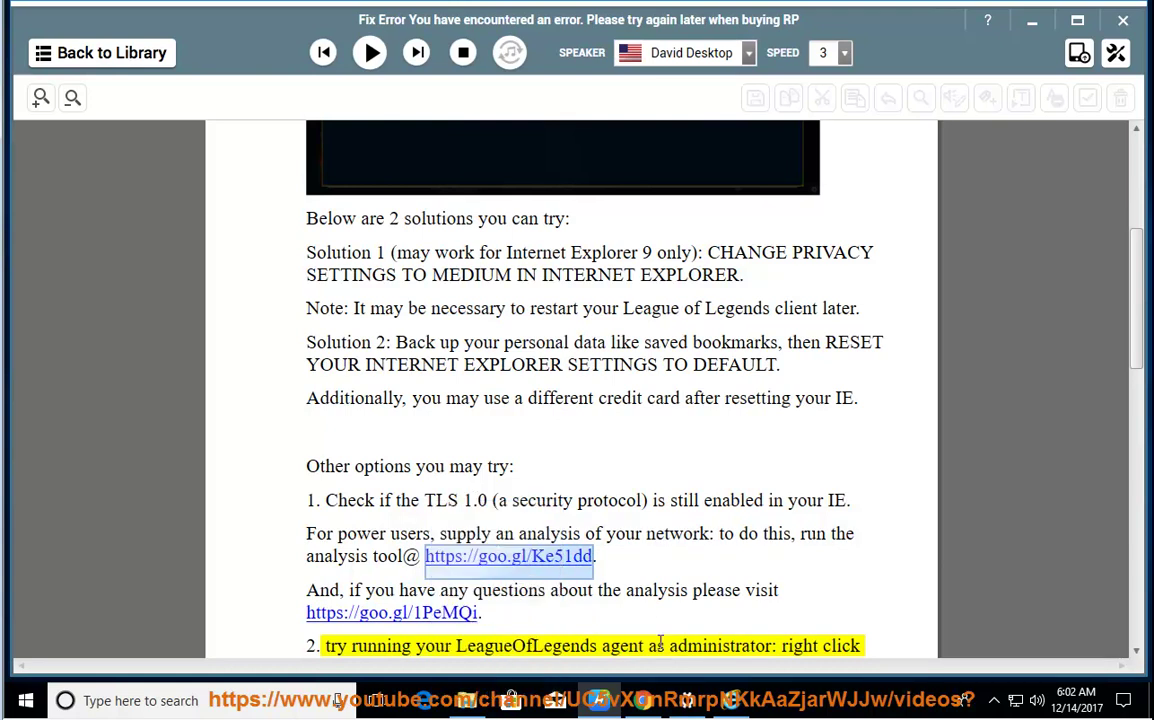
# Load the copied analysis tool link in Internet Explorer and dismiss the Java support message
pyautogui.click(732, 706)
pyautogui.rightClick(666, 158)
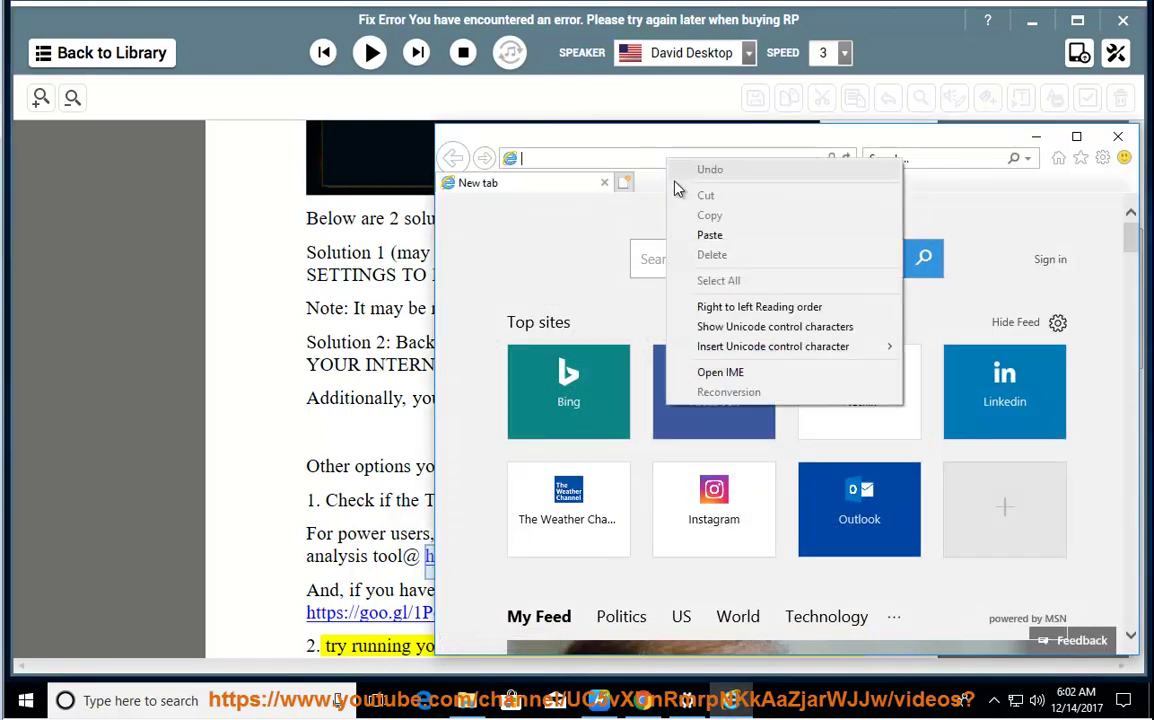
pyautogui.click(709, 235)
pyautogui.press('Return')
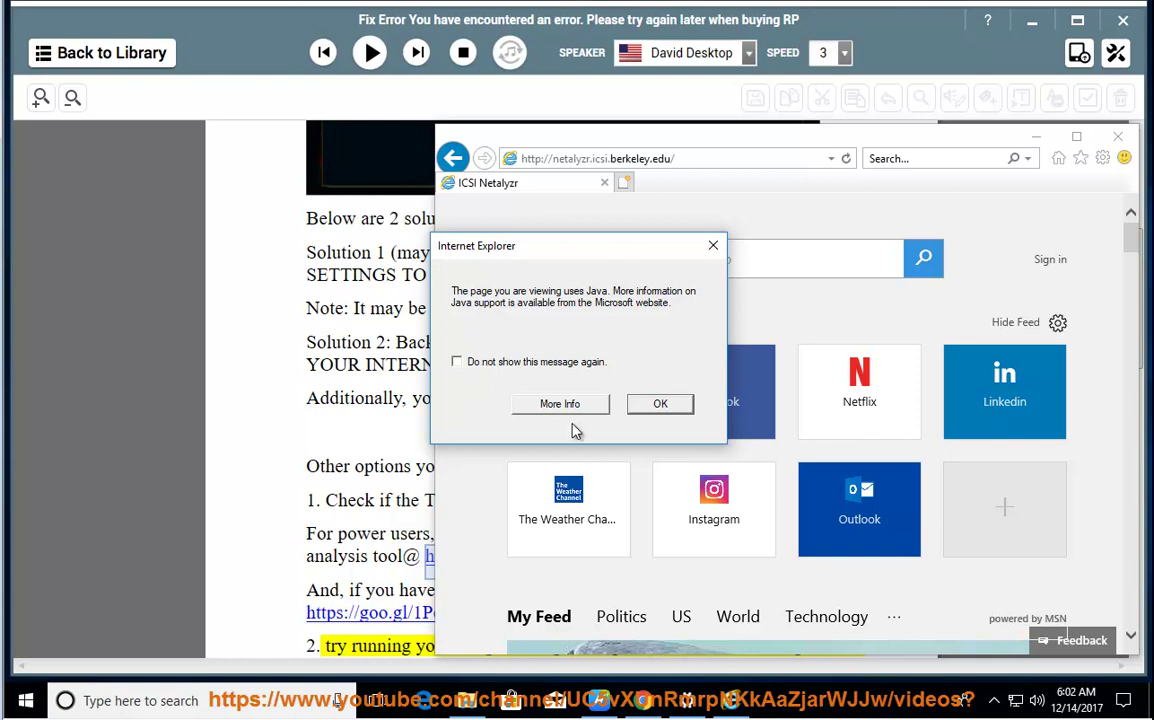
pyautogui.click(660, 404)
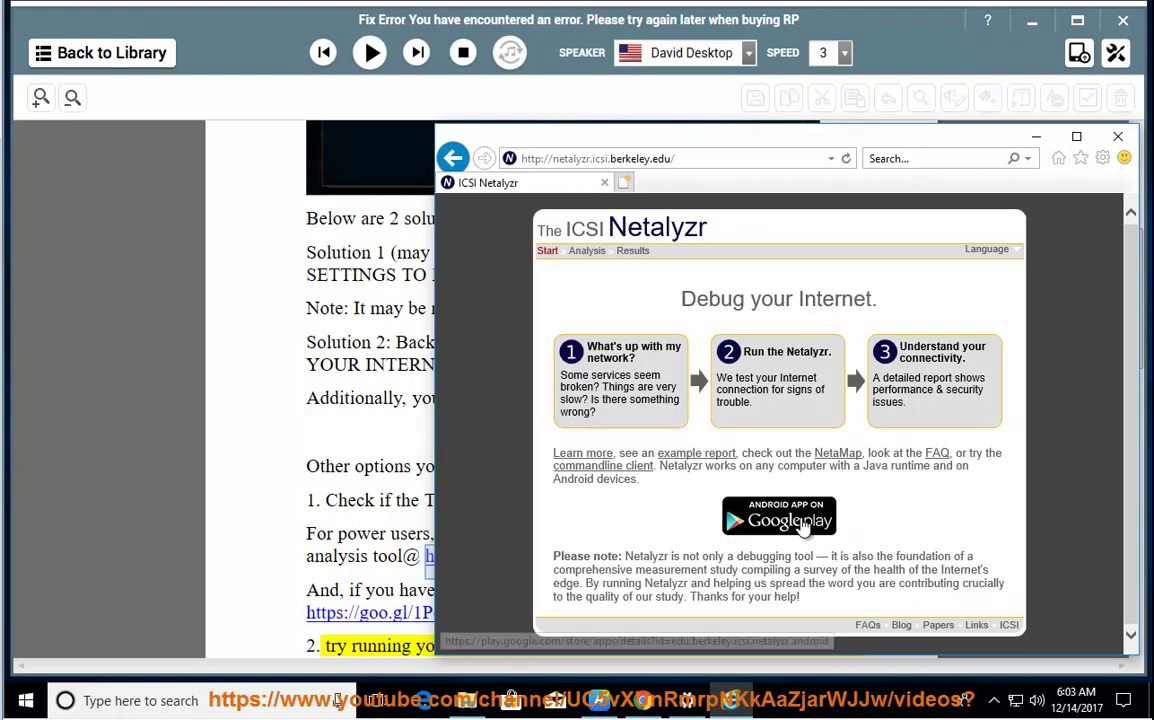
# Open Netalyzr's Google Play page, maximize the browser, and decline the pop-up offer to try Google Play with Chrome
pyautogui.click(803, 527)
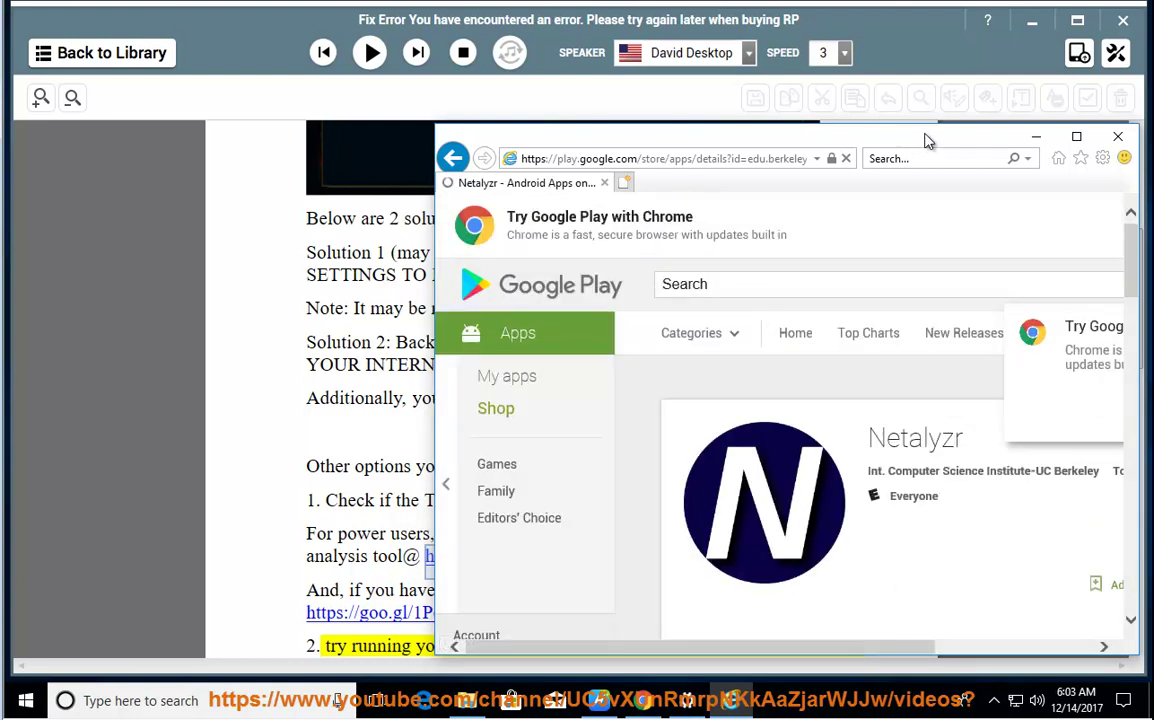
pyautogui.click(1075, 136)
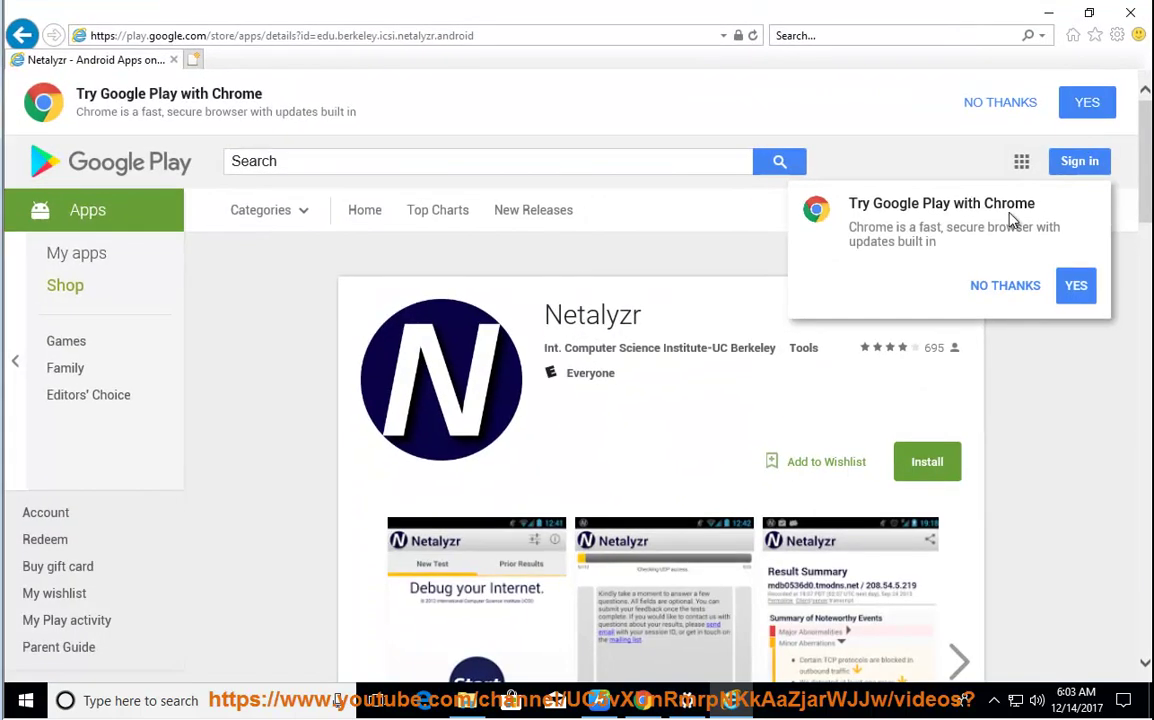
pyautogui.click(1020, 292)
# Highlight the Netalyzr app title and review the listing's screenshots and description
pyautogui.doubleClick(590, 318)
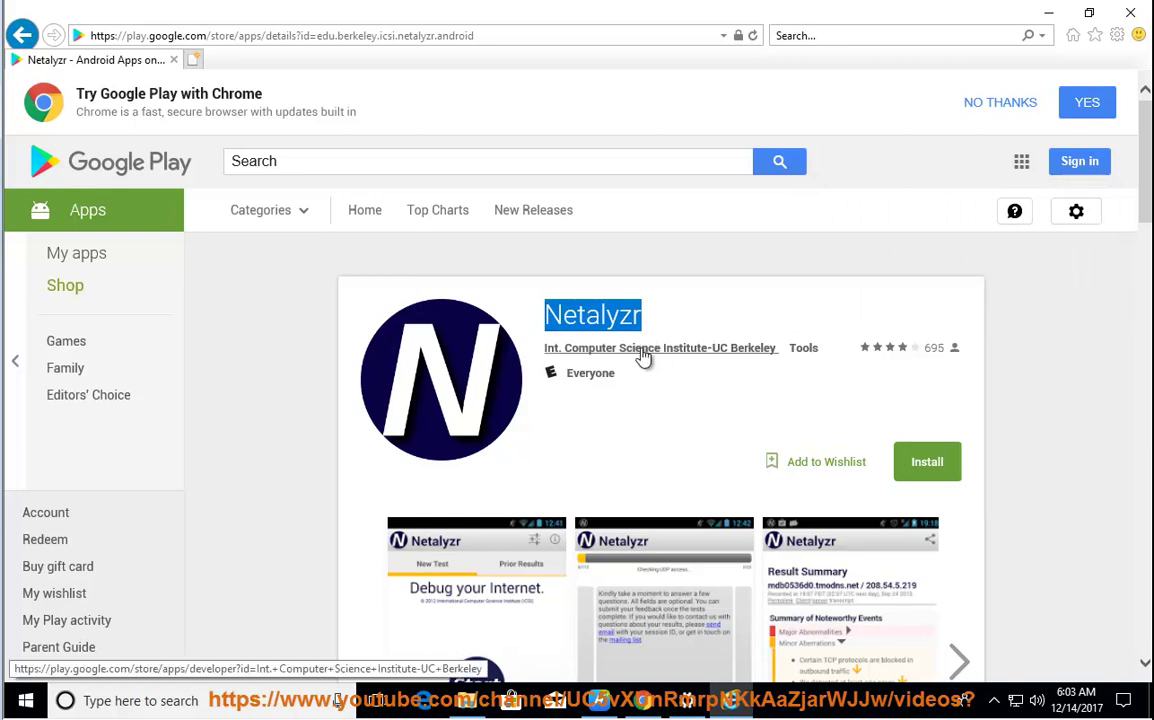
pyautogui.scroll(-4, 731, 373)
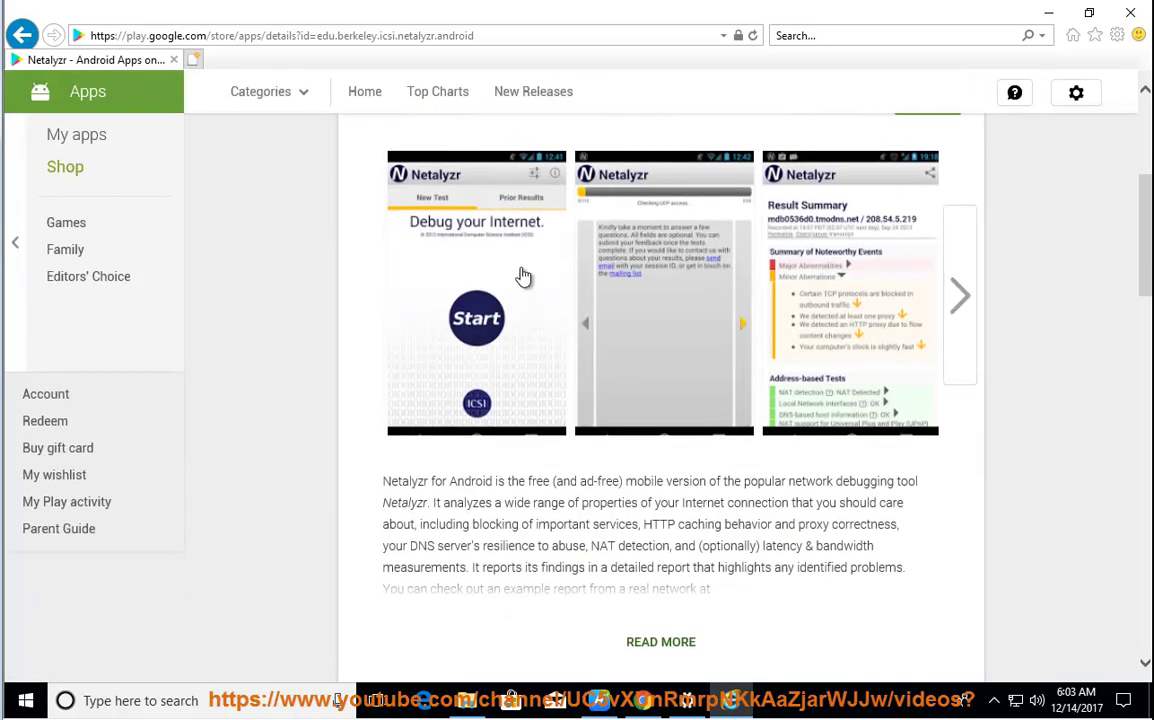
pyautogui.scroll(-3, 956, 453)
pyautogui.scroll(7, 801, 477)
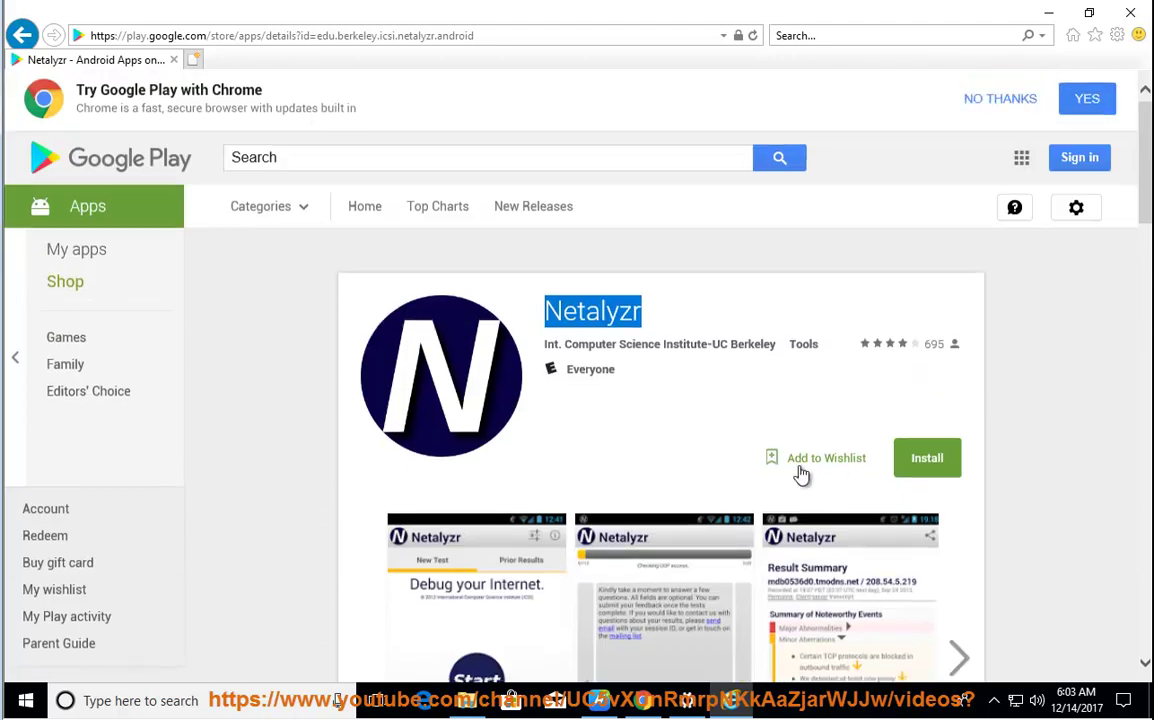
# Minimize the browser and resume the read-aloud of the document at option 2
pyautogui.click(1050, 13)
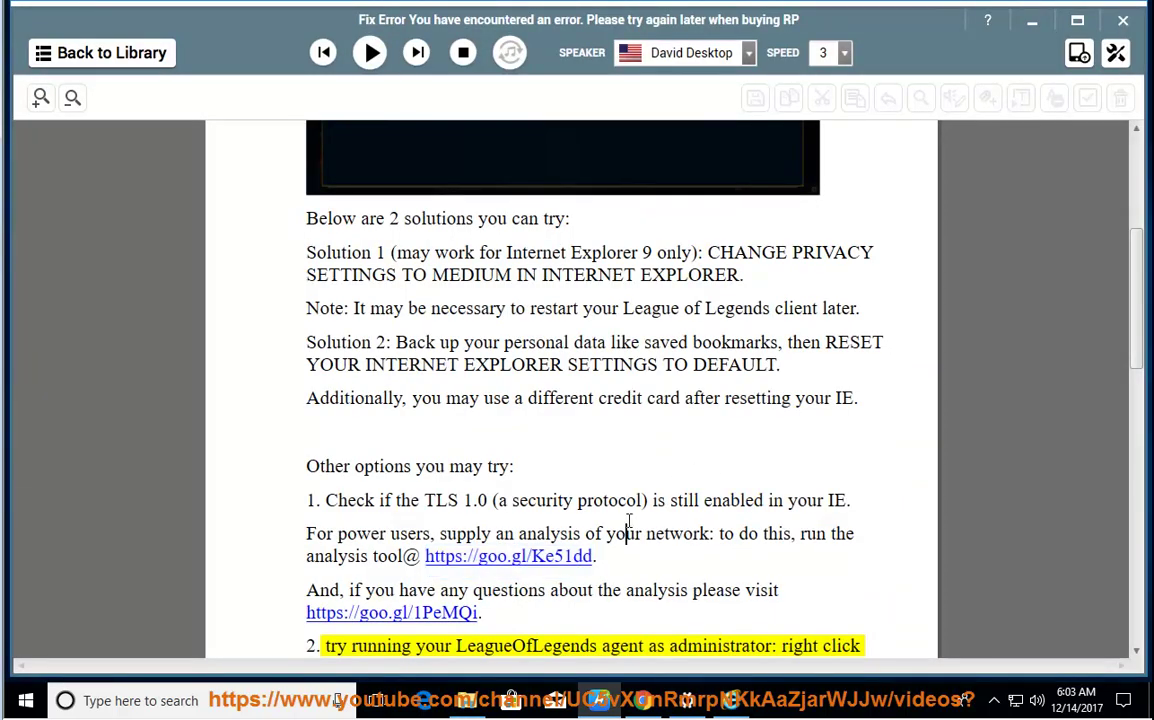
pyautogui.click(362, 58)
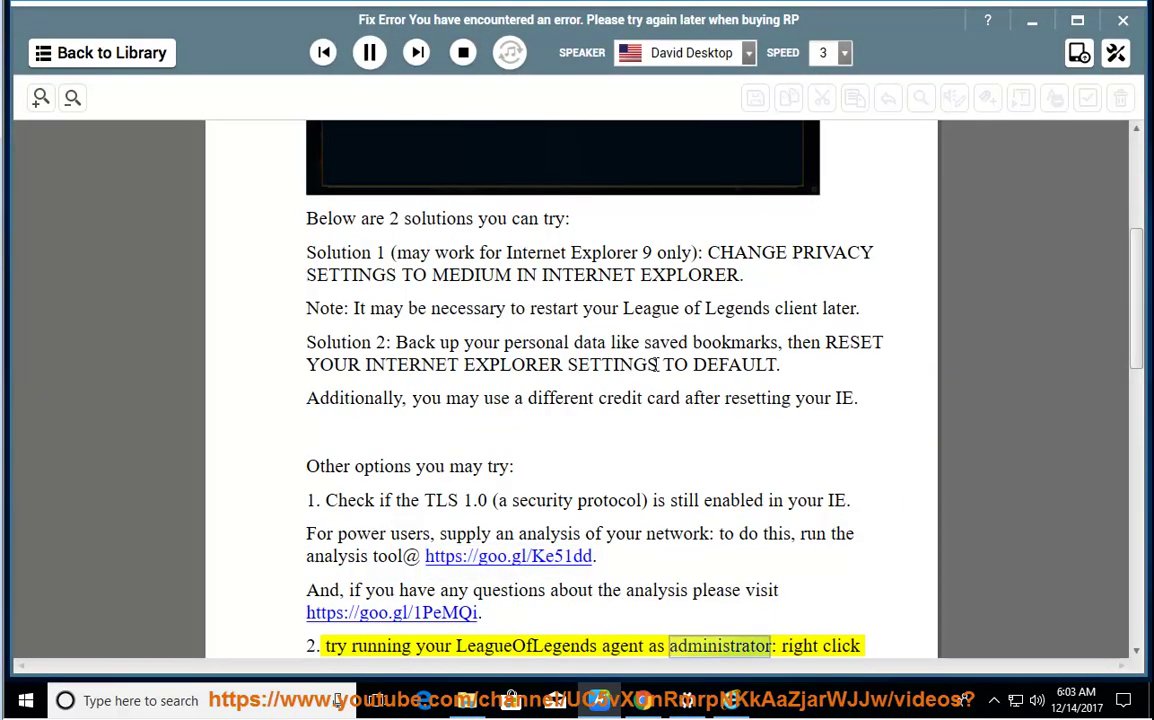